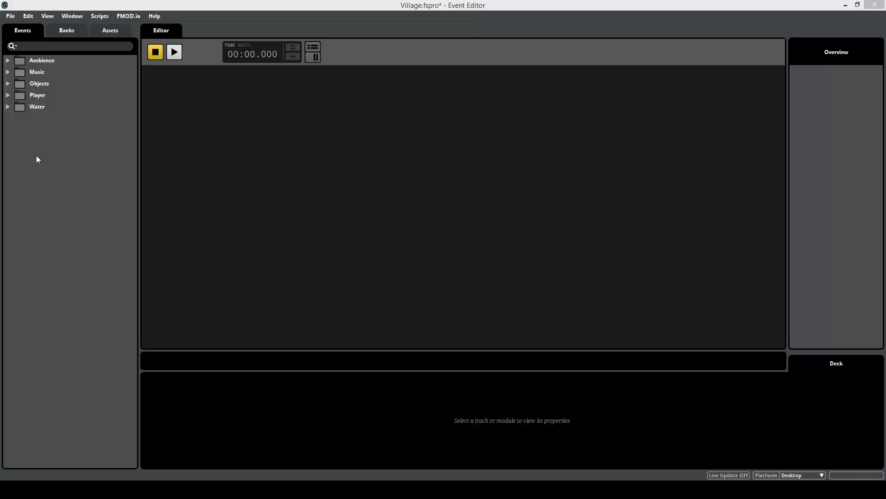
- Create a new event named 'Fire' in the Events browser and open it in the editor
{"action": "right_click", "coordinate": [38, 132]}
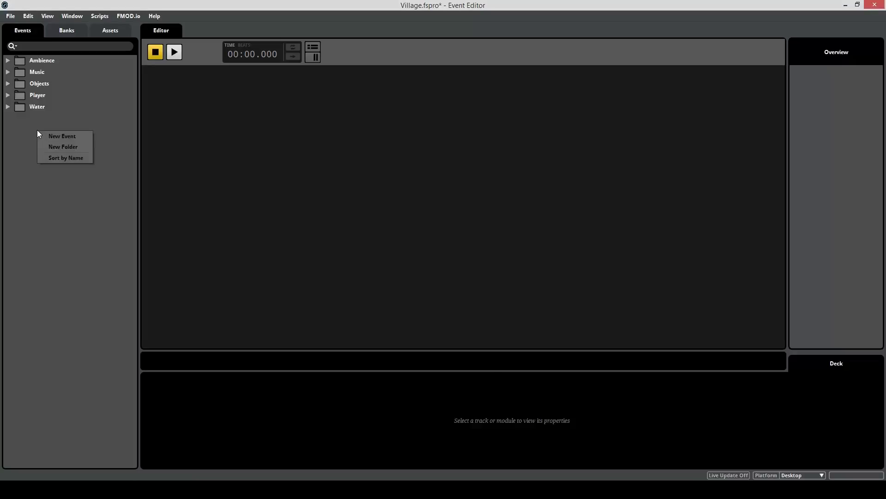
{"action": "left_click", "coordinate": [81, 137]}
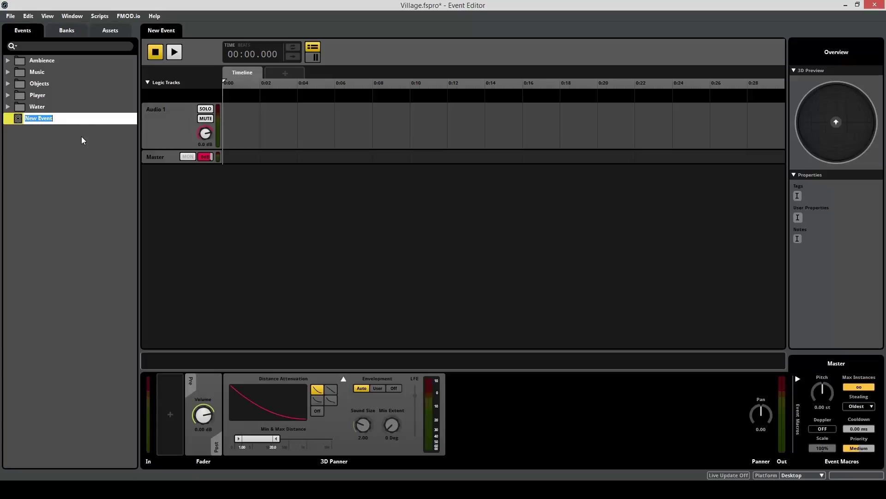
{"action": "type", "text": "Fire"}
{"action": "key", "text": "Return"}
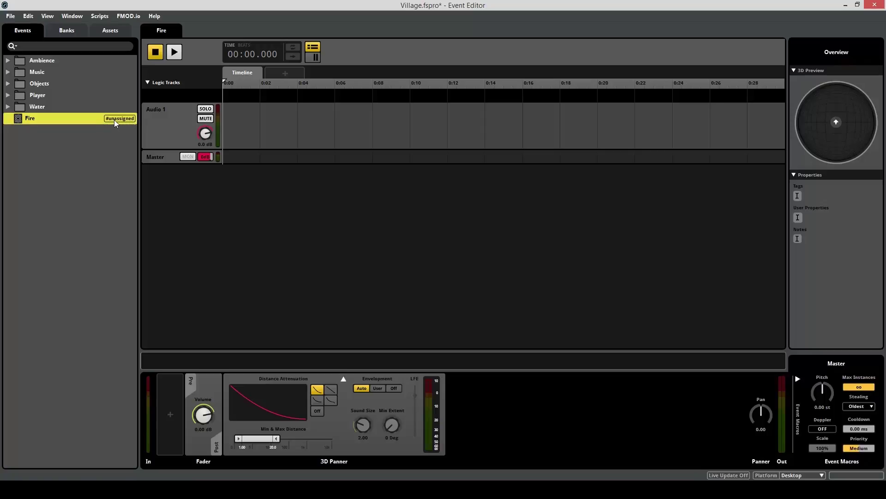
{"action": "left_click", "coordinate": [319, 204]}
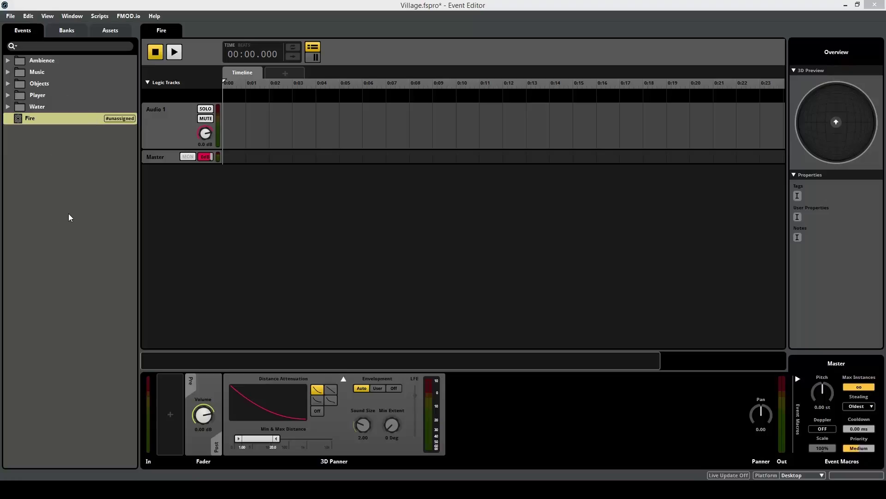
{"action": "left_click", "coordinate": [51, 29]}
{"action": "left_click", "coordinate": [93, 29]}
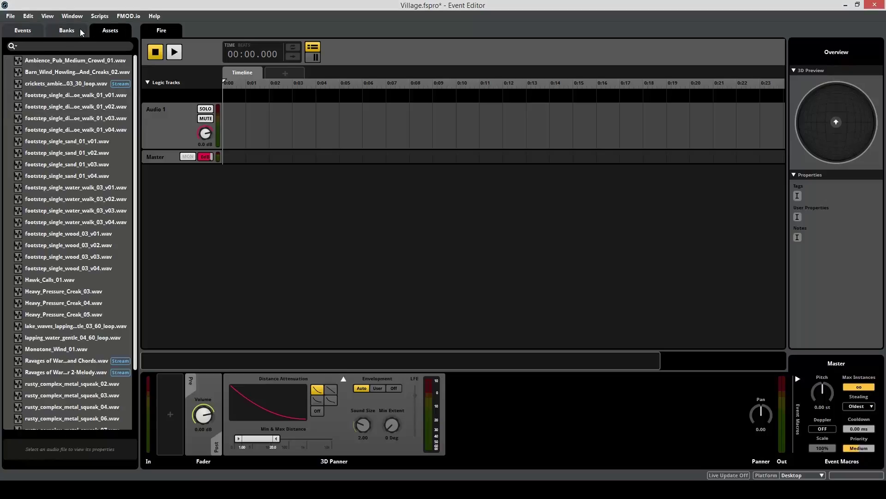
{"action": "left_click", "coordinate": [80, 30]}
{"action": "left_click", "coordinate": [37, 29]}
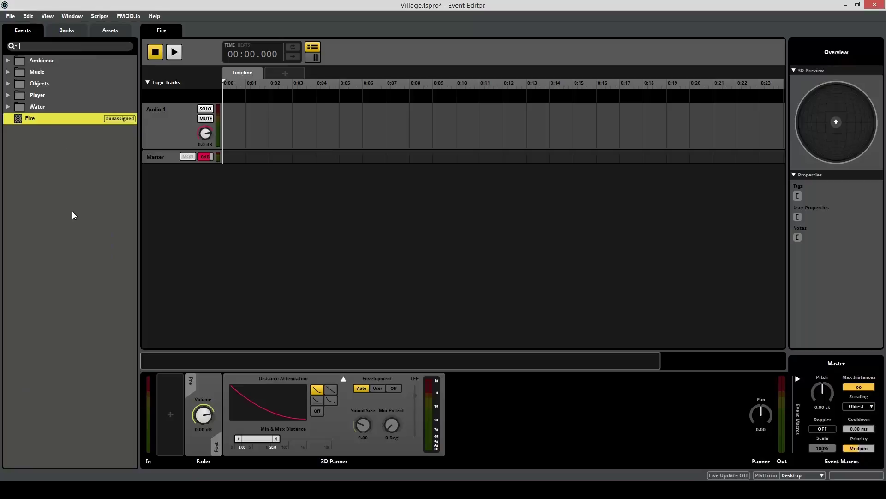
{"action": "type", "text": "Fire"}
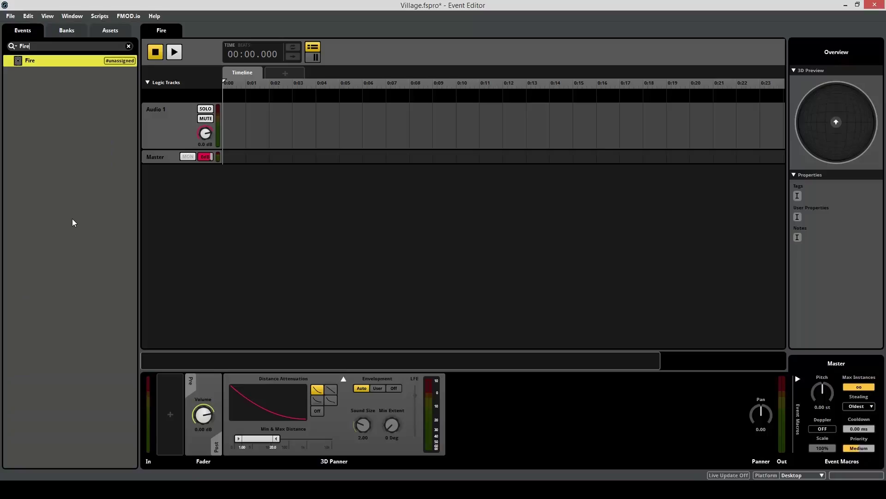
{"action": "key", "text": "Escape"}
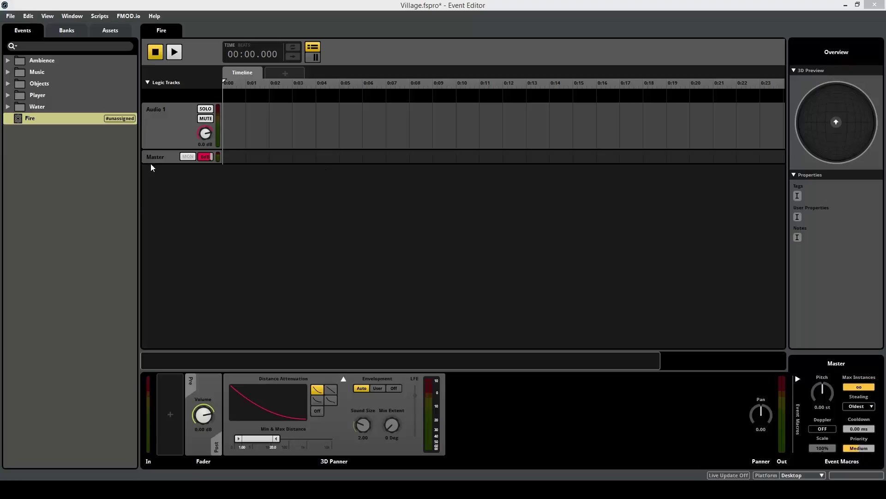
{"action": "left_click", "coordinate": [170, 157]}
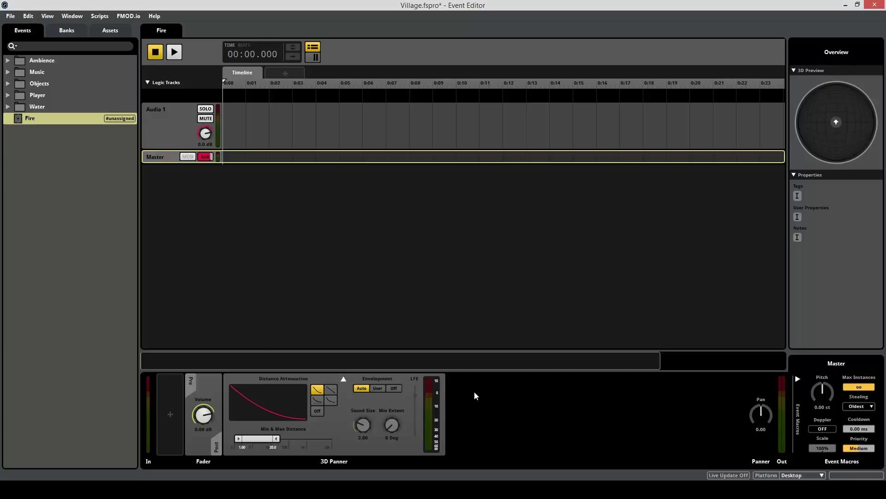
{"action": "left_click", "coordinate": [328, 219]}
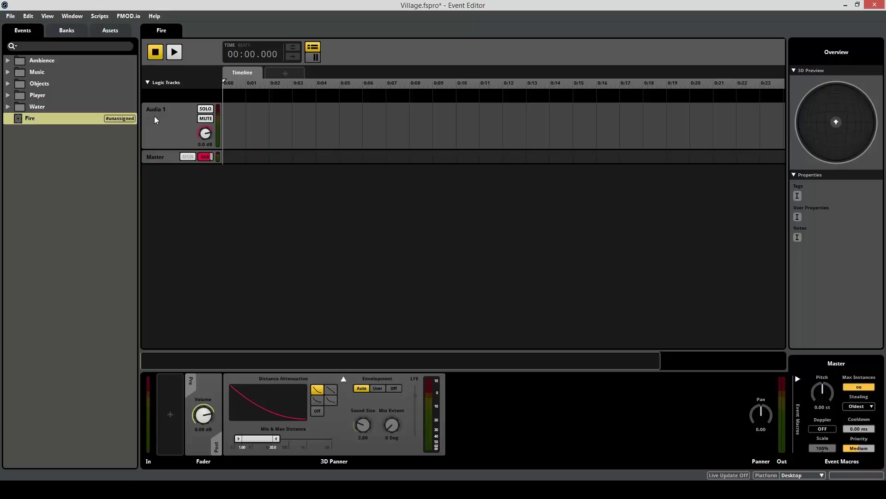
{"action": "left_click", "coordinate": [155, 115]}
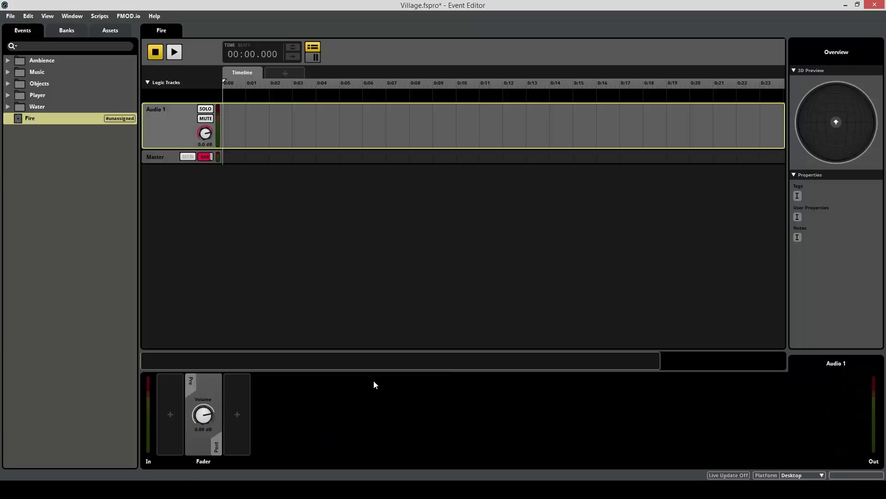
{"action": "left_click", "coordinate": [311, 279]}
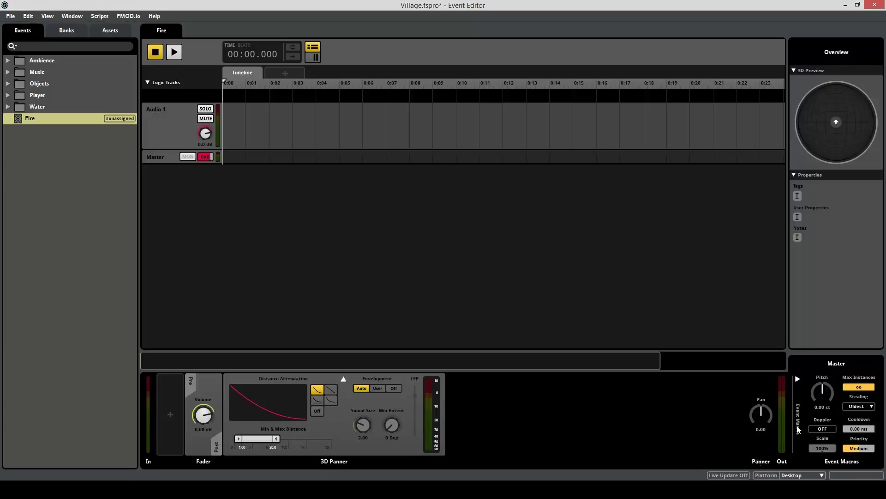
{"action": "right_click", "coordinate": [468, 390]}
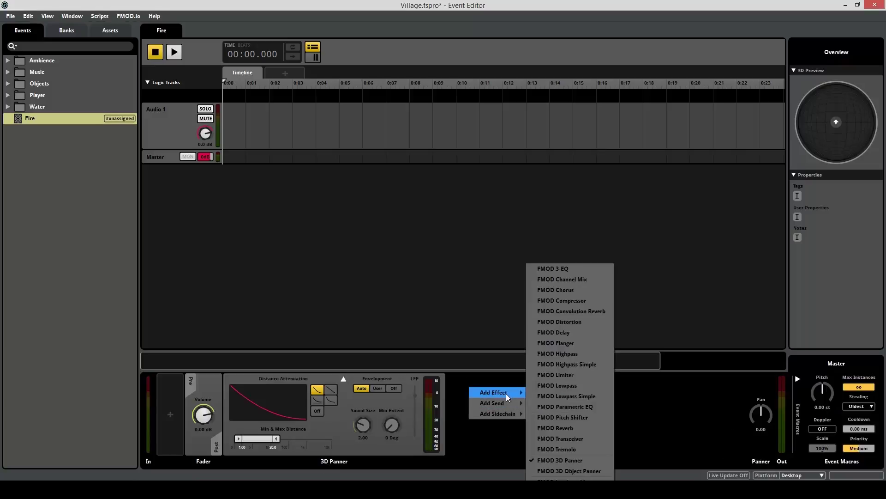
{"action": "left_click", "coordinate": [420, 276]}
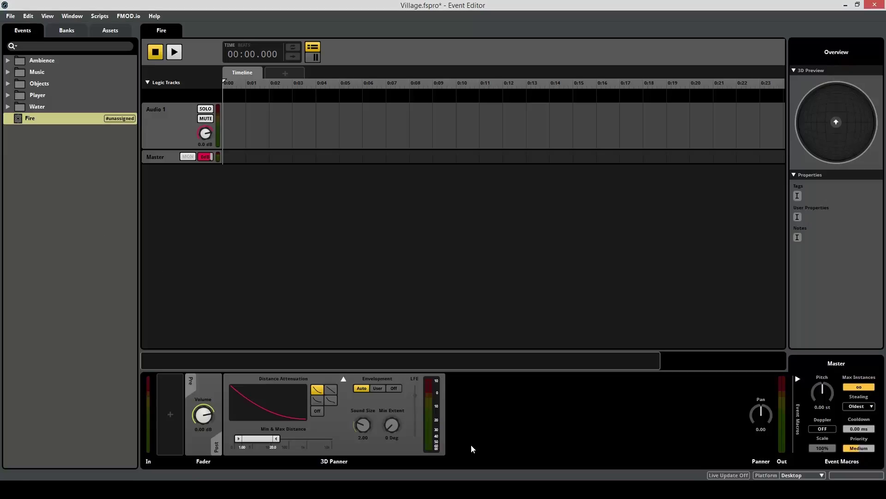
{"action": "key", "text": "ctrl+shift+d"}
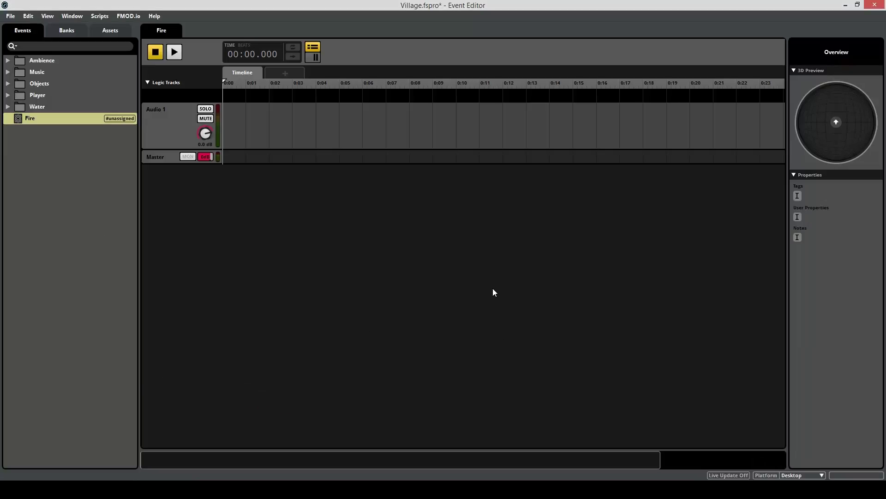
{"action": "key", "text": "ctrl+shift+b"}
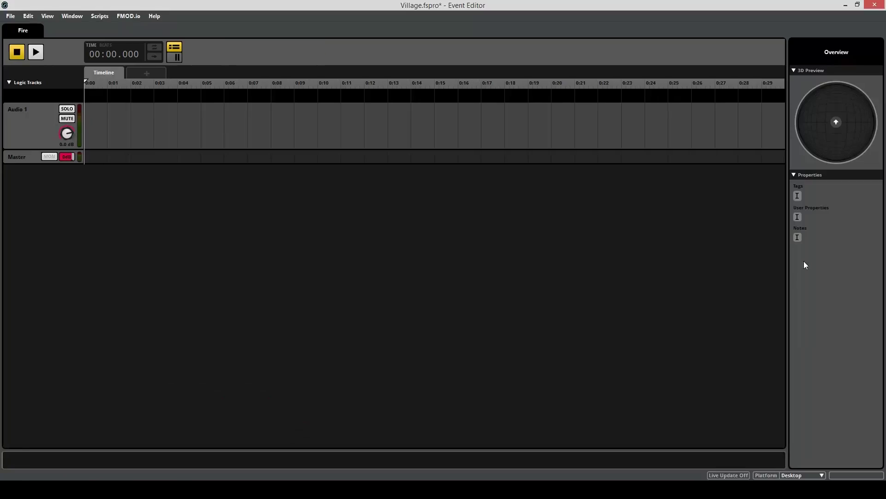
{"action": "key", "text": "ctrl+shift+o"}
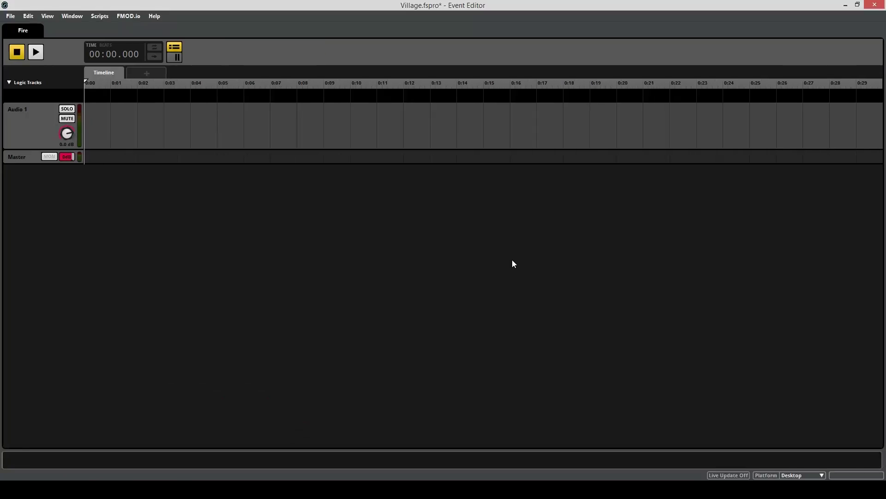
{"action": "key", "text": "ctrl+shift+o"}
{"action": "key", "text": "ctrl+shift+b"}
{"action": "key", "text": "ctrl+shift+d"}
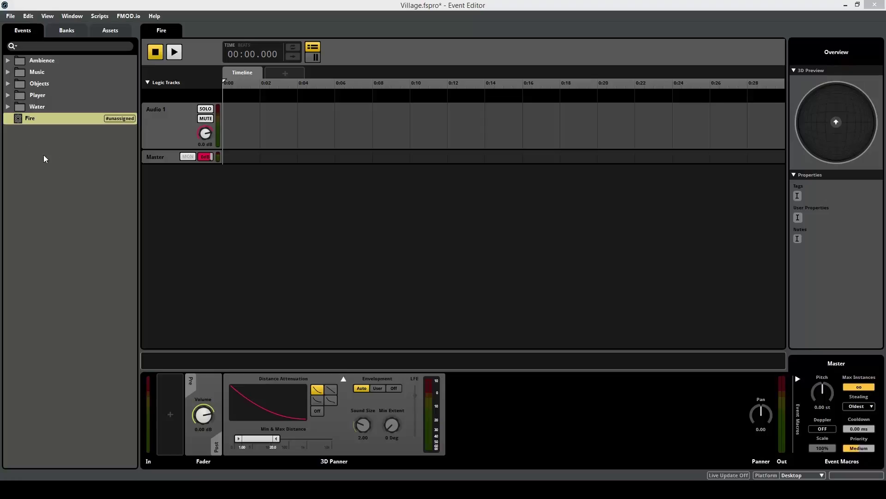
- Create three new events and a folder named 'Vehicle' in the Events browser
{"action": "right_click", "coordinate": [26, 145]}
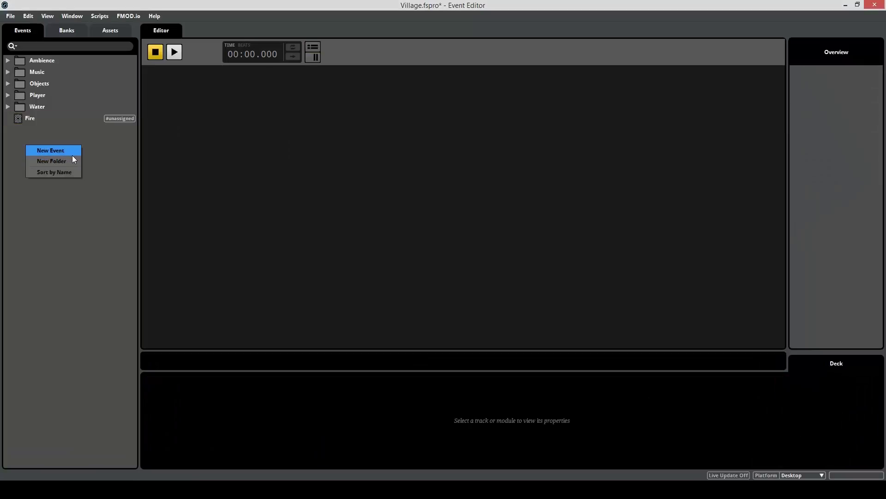
{"action": "left_click", "coordinate": [51, 150]}
{"action": "right_click", "coordinate": [27, 159]}
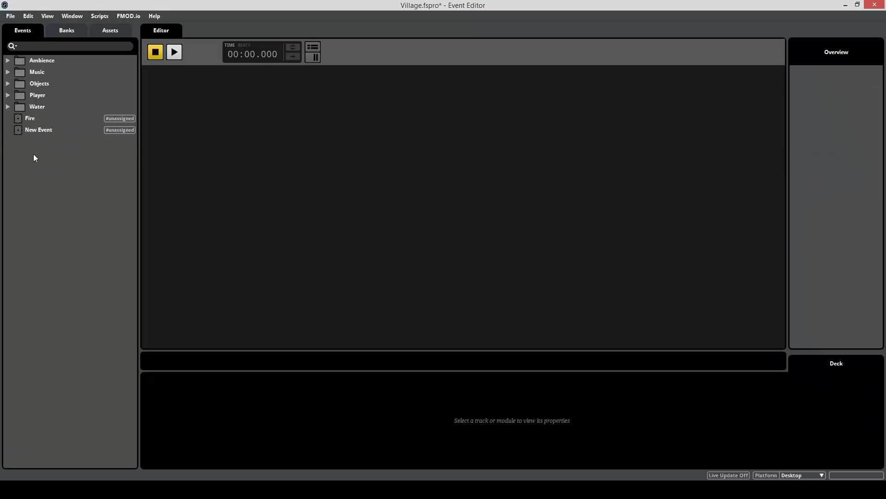
{"action": "left_click", "coordinate": [40, 163]}
{"action": "right_click", "coordinate": [39, 168]}
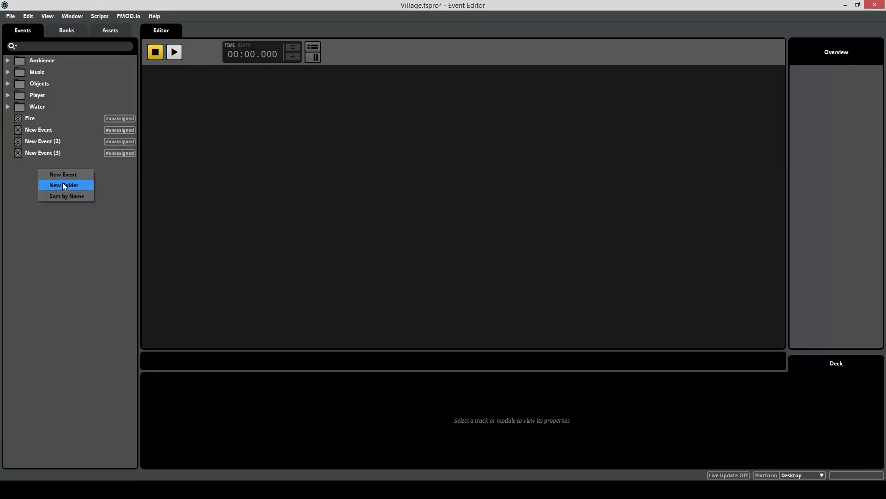
{"action": "left_click", "coordinate": [63, 182]}
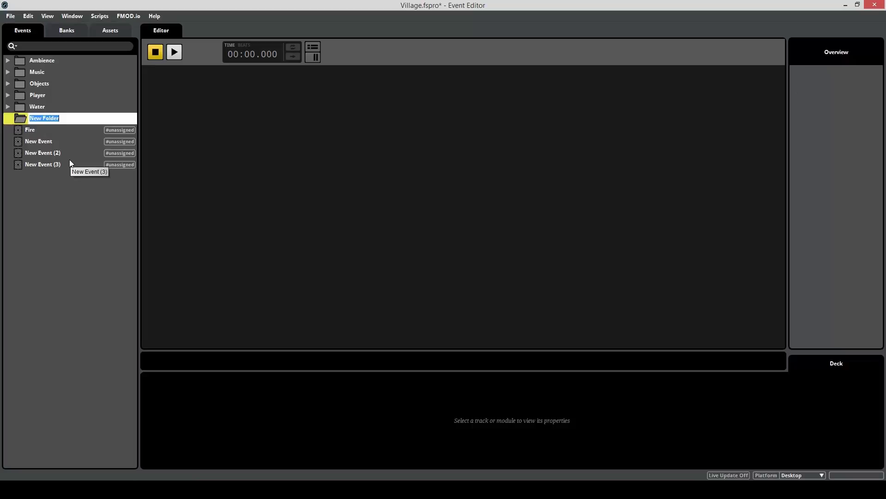
{"action": "type", "text": "Vehicle"}
{"action": "key", "text": "Return"}
- Move the three new events into Vehicle, add a subfolder, then delete the Vehicle folder
{"action": "left_click", "coordinate": [69, 160]}
{"action": "left_click", "coordinate": [51, 145], "text": "shift"}
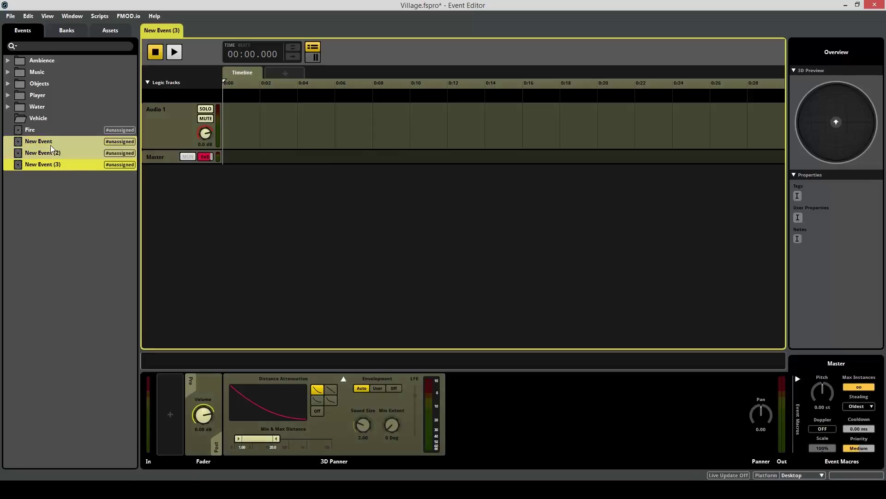
{"action": "left_click_drag", "start_coordinate": [51, 145], "coordinate": [42, 118]}
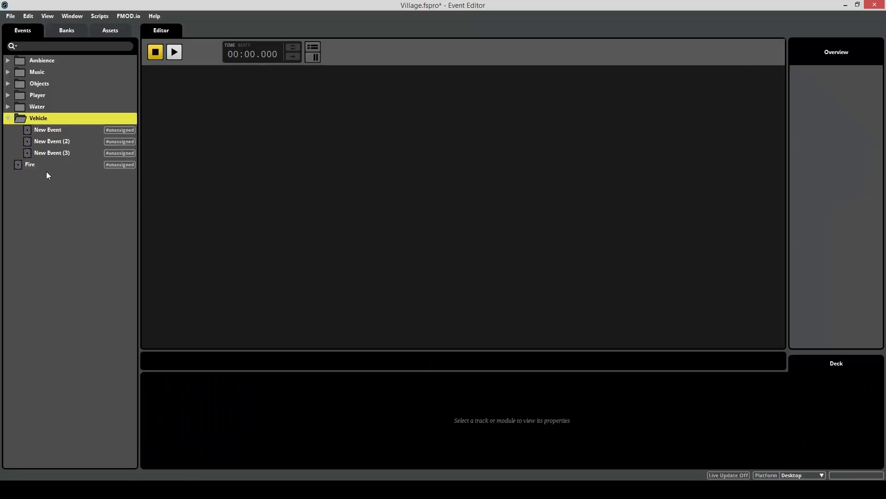
{"action": "right_click", "coordinate": [29, 115]}
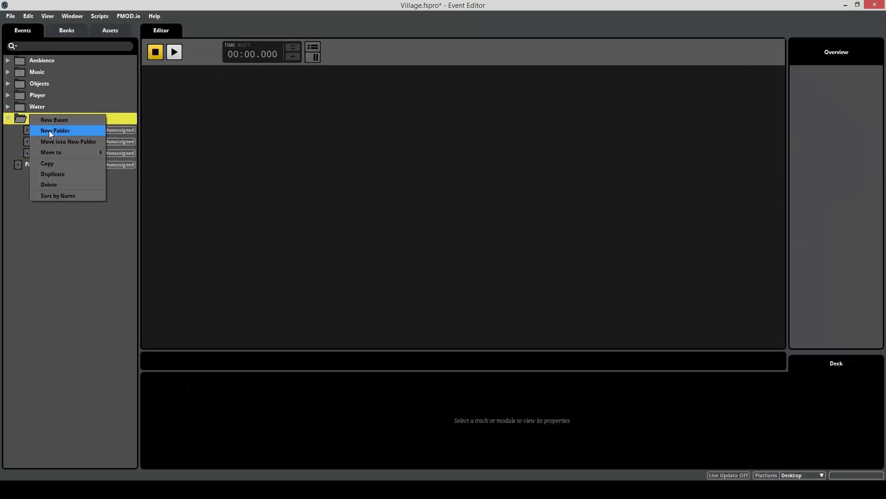
{"action": "left_click", "coordinate": [49, 130]}
{"action": "left_click", "coordinate": [46, 139]}
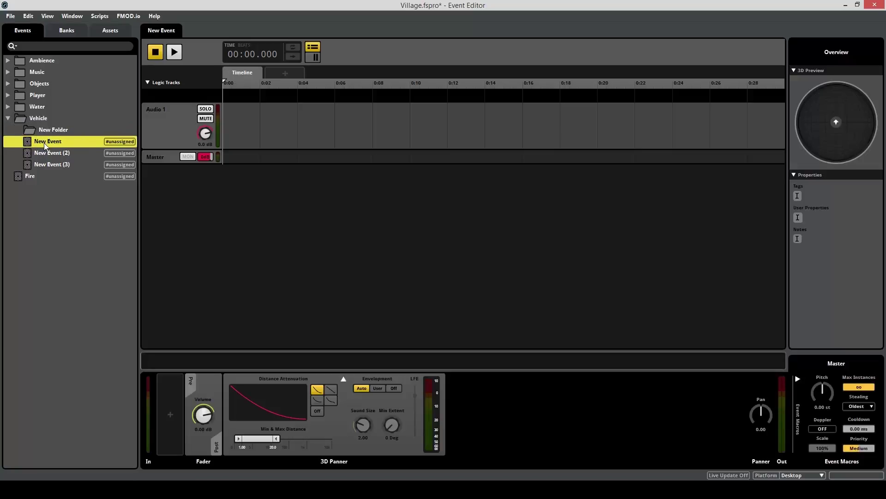
{"action": "key", "text": "Delete"}
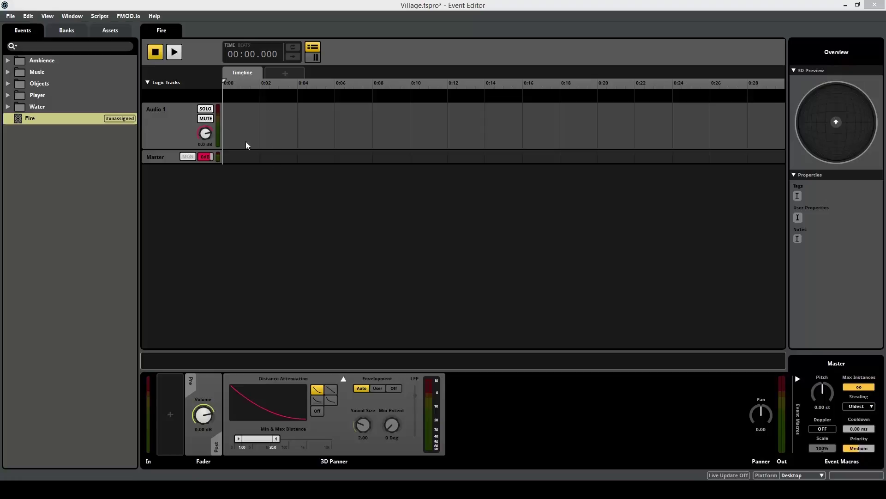
- Open the Audio Bin from the Window menu and jump to torch_burning_02_10_loop.wav
{"action": "left_click", "coordinate": [70, 17]}
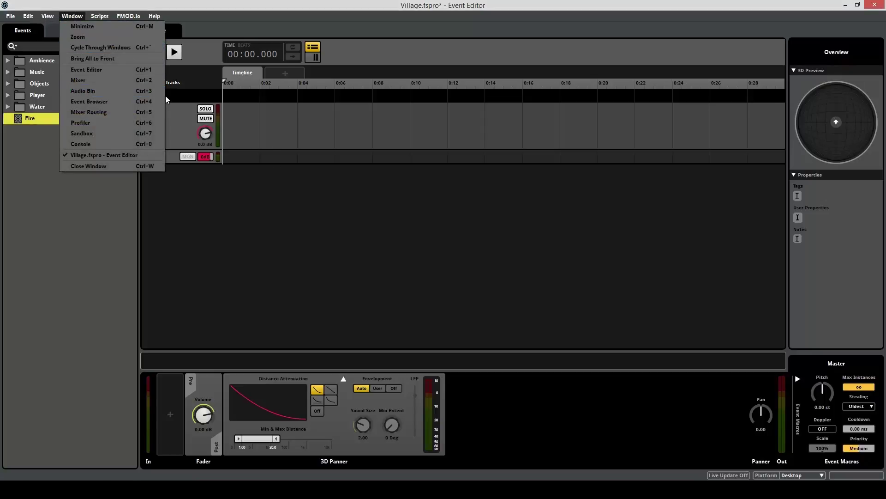
{"action": "left_click", "coordinate": [125, 92]}
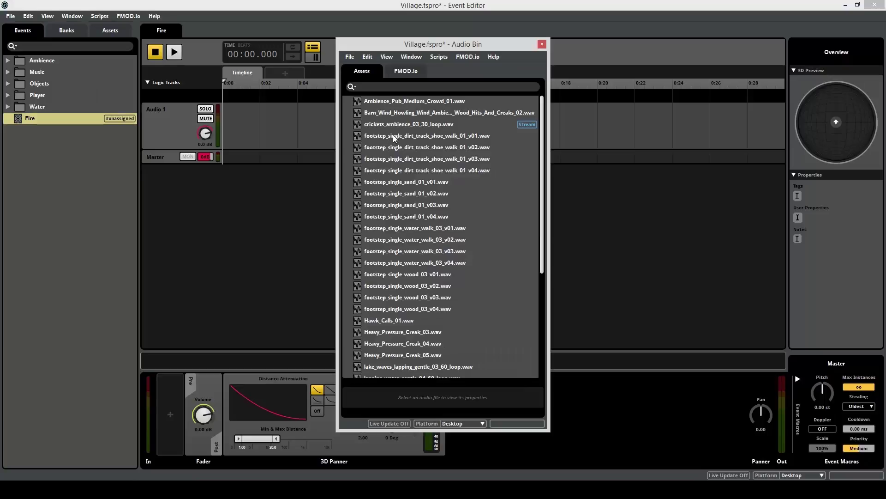
{"action": "scroll", "coordinate": [411, 139], "scroll_direction": "down", "scroll_amount": 5}
{"action": "scroll", "coordinate": [451, 234], "scroll_direction": "up", "scroll_amount": 5}
{"action": "key", "text": "t"}
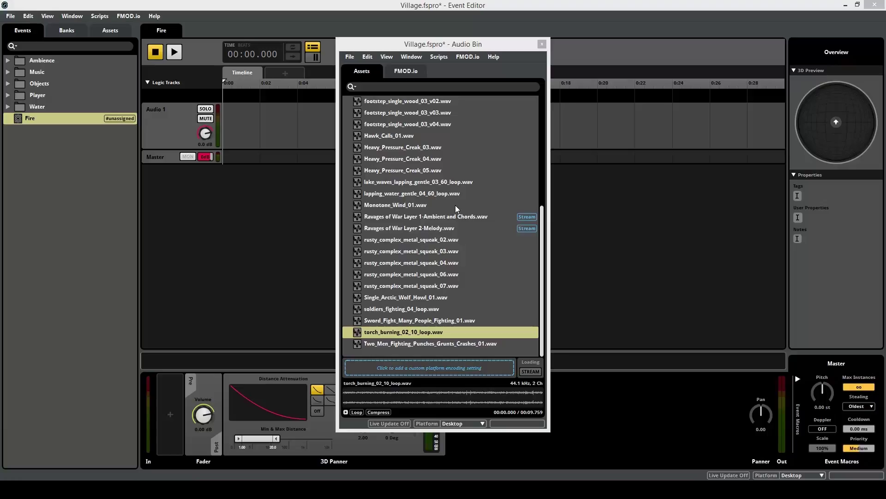
- Search FMOD.io for 'torch', expand Torch Burning and preview torch_burning_02_10_loop
{"action": "left_click", "coordinate": [391, 72]}
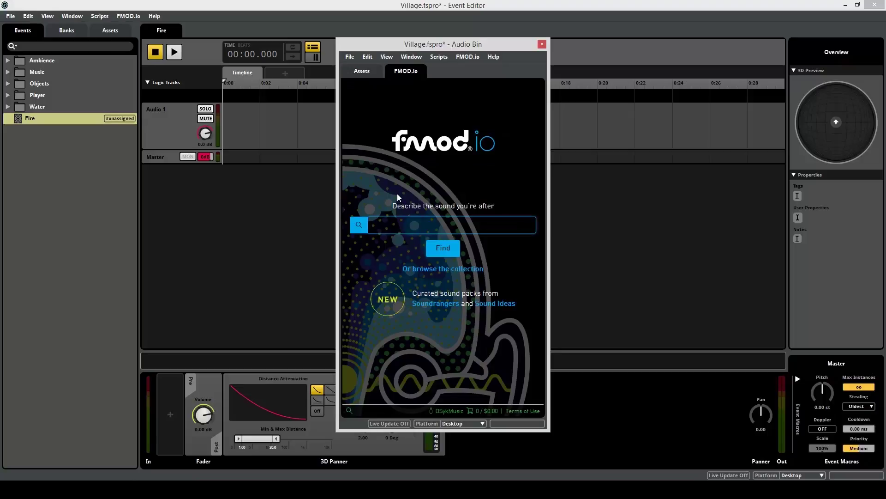
{"action": "type", "text": "torch"}
{"action": "key", "text": "Return"}
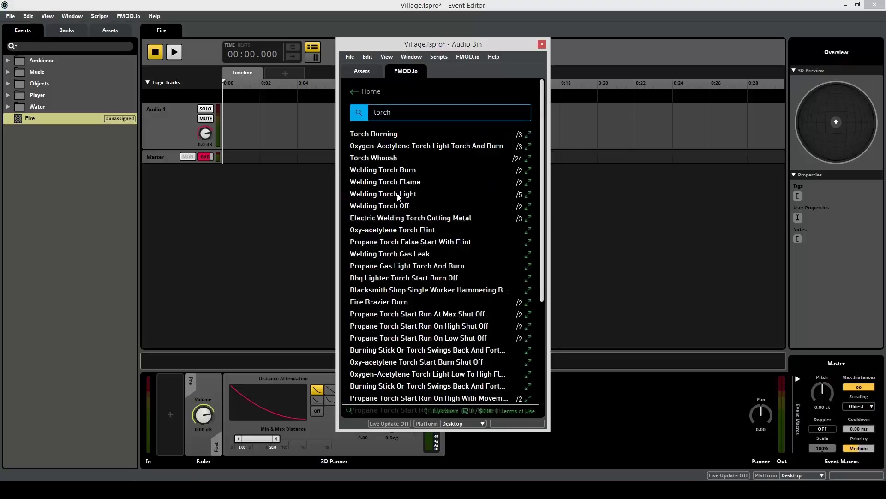
{"action": "left_click", "coordinate": [393, 135]}
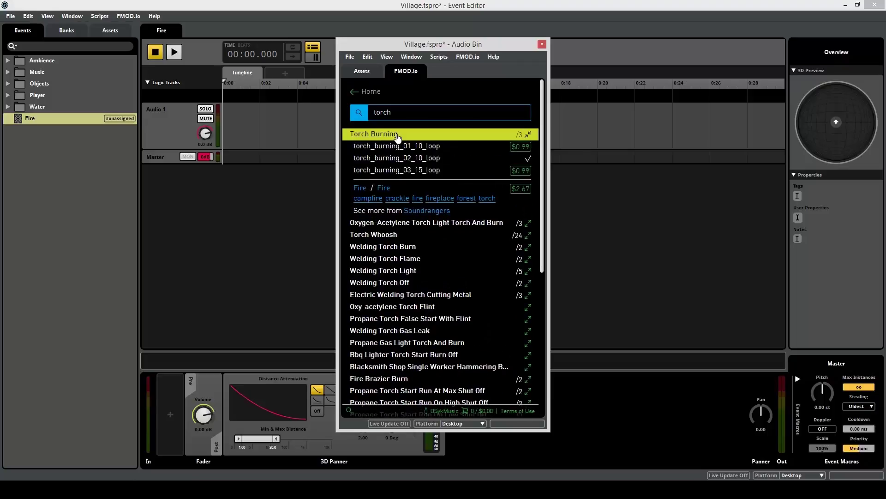
{"action": "left_click", "coordinate": [443, 161]}
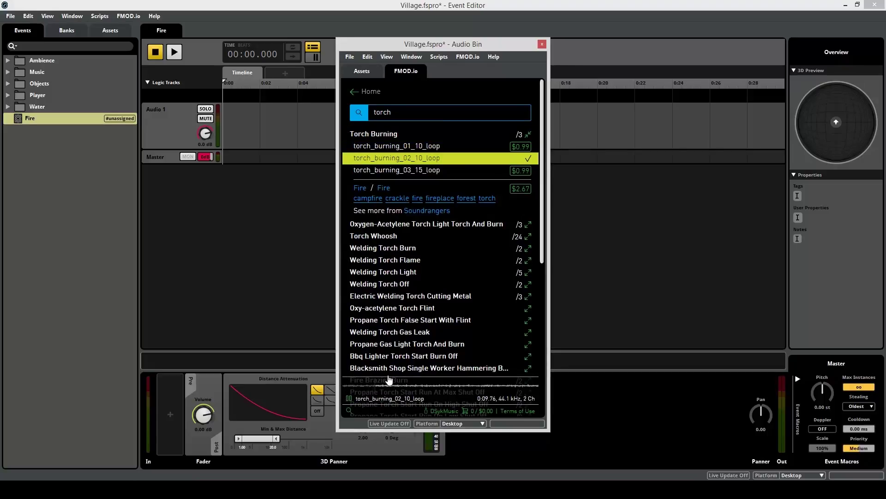
- Place torch_burning_02_10_loop.wav from Assets onto the Fire event's Audio 1 track at 0:00
{"action": "left_click", "coordinate": [349, 398]}
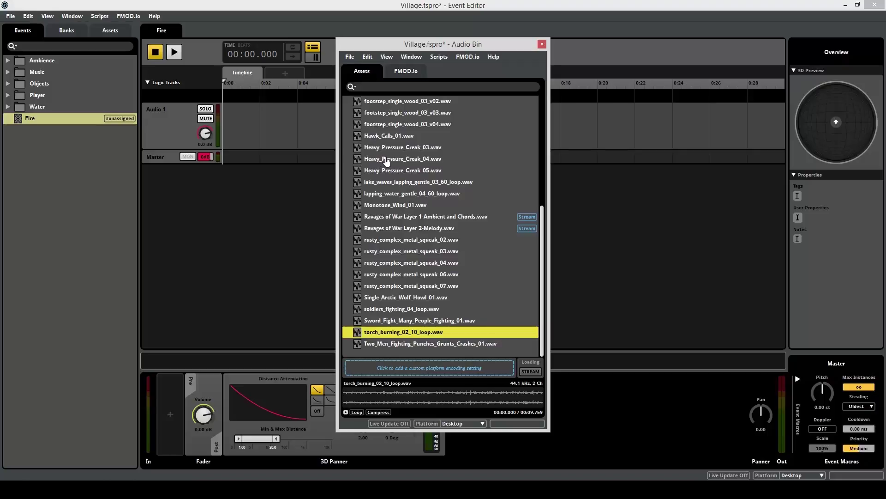
{"action": "left_click_drag", "start_coordinate": [374, 143], "coordinate": [394, 341]}
{"action": "left_click", "coordinate": [395, 74]}
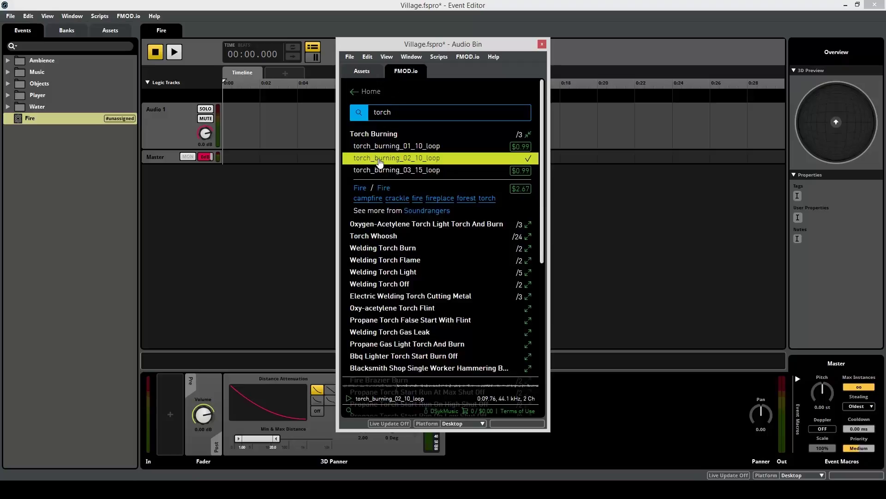
{"action": "left_click_drag", "start_coordinate": [383, 162], "coordinate": [250, 120]}
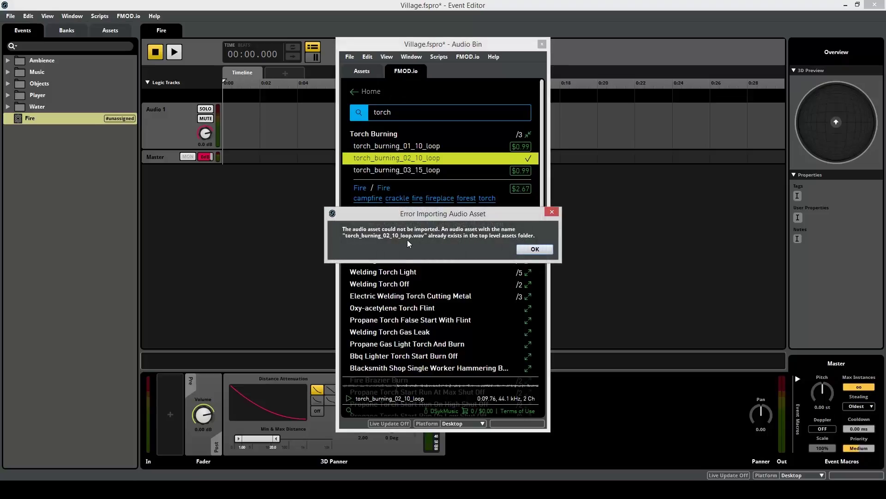
{"action": "left_click", "coordinate": [534, 251]}
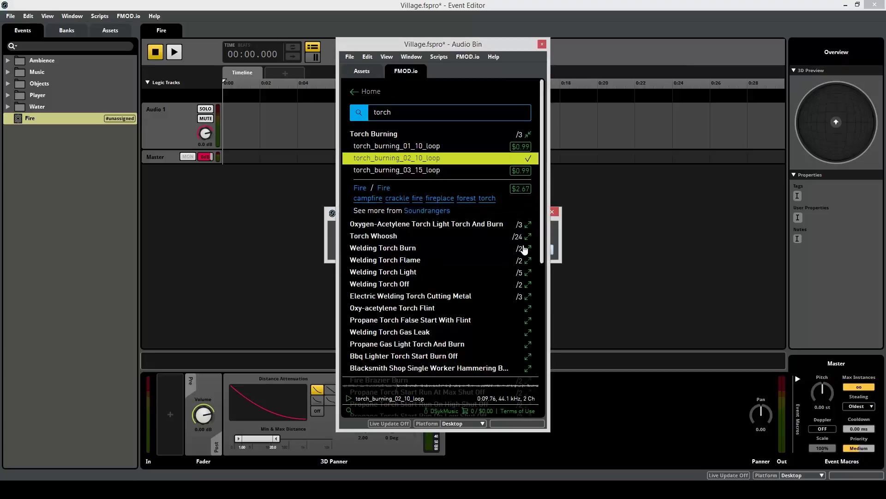
{"action": "left_click", "coordinate": [356, 73]}
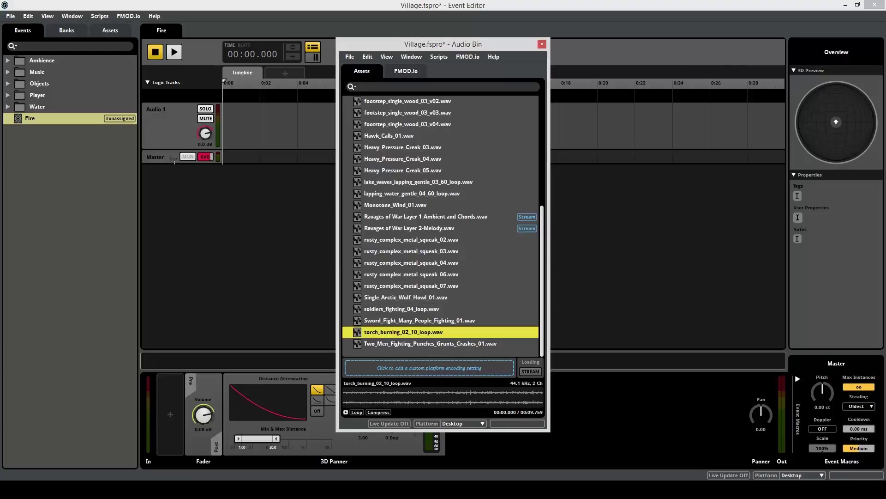
{"action": "left_click_drag", "start_coordinate": [402, 332], "coordinate": [240, 130]}
{"action": "left_click", "coordinate": [542, 44]}
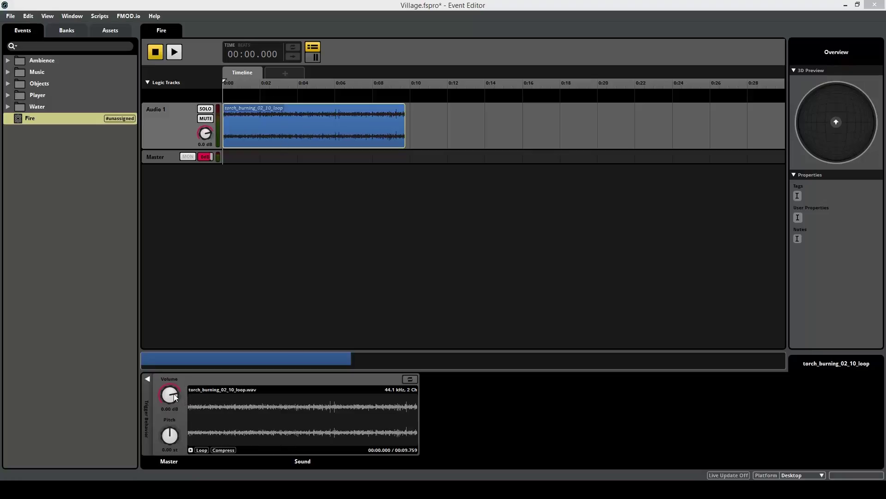
- Audition the torch loop, then deselect it to show the master distance attenuation and 3D Panner
{"action": "left_click", "coordinate": [191, 450]}
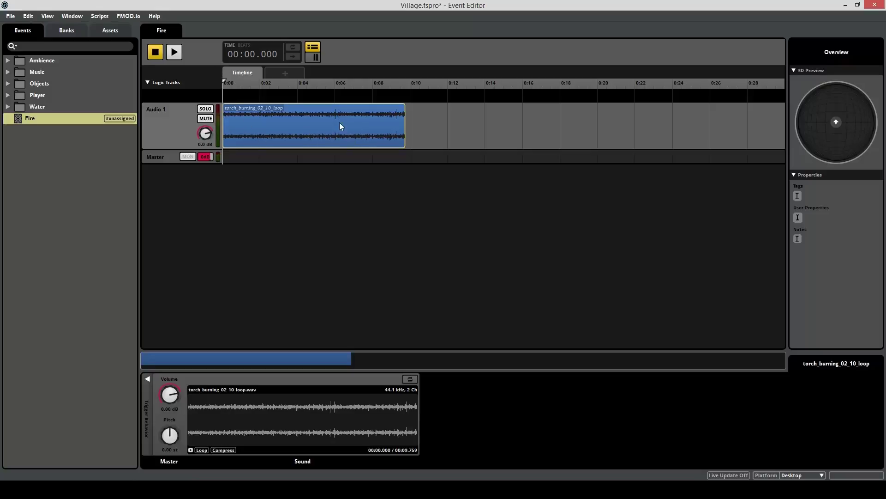
{"action": "left_click", "coordinate": [420, 230]}
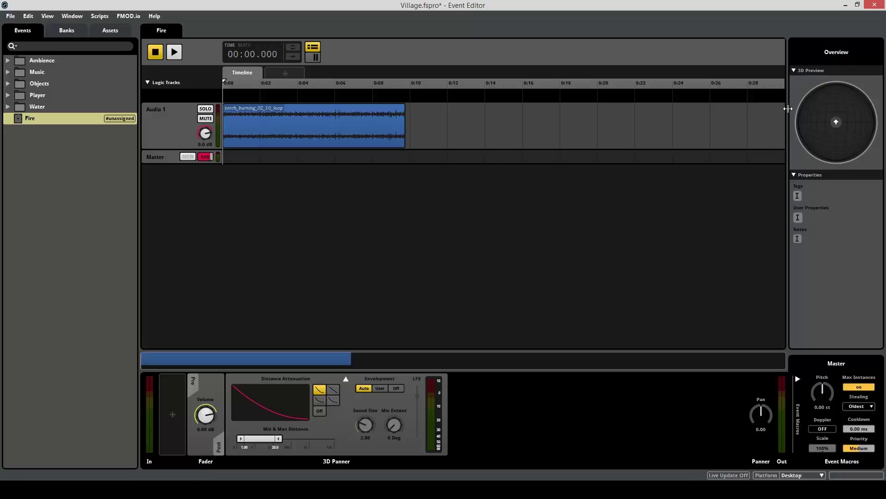
{"action": "mouse_move", "coordinate": [836, 121]}
{"action": "left_mouse_down"}
{"action": "mouse_move", "coordinate": [838, 101]}
{"action": "mouse_move", "coordinate": [829, 131]}
{"action": "mouse_move", "coordinate": [851, 116]}
{"action": "mouse_move", "coordinate": [837, 123]}
{"action": "left_mouse_up"}
{"action": "key", "text": "space"}
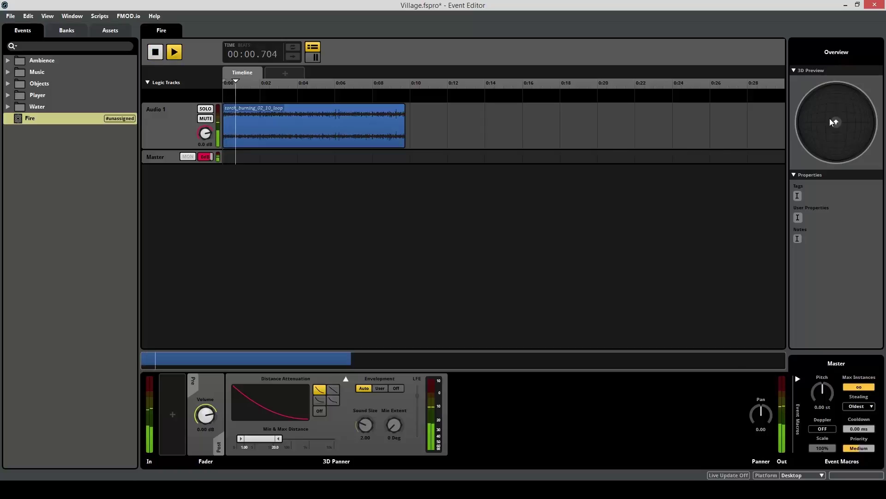
{"action": "mouse_move", "coordinate": [836, 120]}
{"action": "left_mouse_down"}
{"action": "mouse_move", "coordinate": [819, 125]}
{"action": "mouse_move", "coordinate": [828, 104]}
{"action": "mouse_move", "coordinate": [846, 100]}
{"action": "mouse_move", "coordinate": [854, 140]}
{"action": "mouse_move", "coordinate": [819, 140]}
{"action": "mouse_move", "coordinate": [818, 112]}
{"action": "mouse_move", "coordinate": [843, 109]}
{"action": "mouse_move", "coordinate": [841, 125]}
{"action": "mouse_move", "coordinate": [846, 113]}
{"action": "left_mouse_up"}
{"action": "key", "text": "space"}
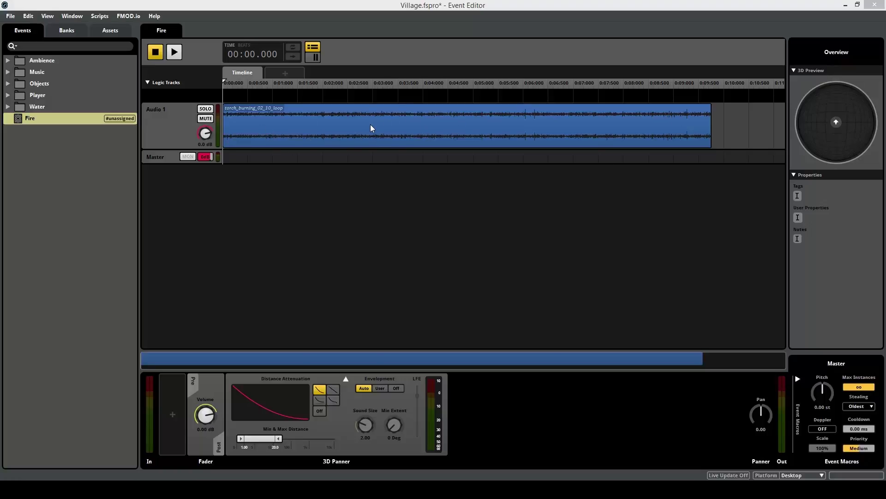
- Add a loop region and stretch it from 0:00 to the end of the torch clip
{"action": "left_click_drag", "start_coordinate": [224, 82], "coordinate": [169, 63]}
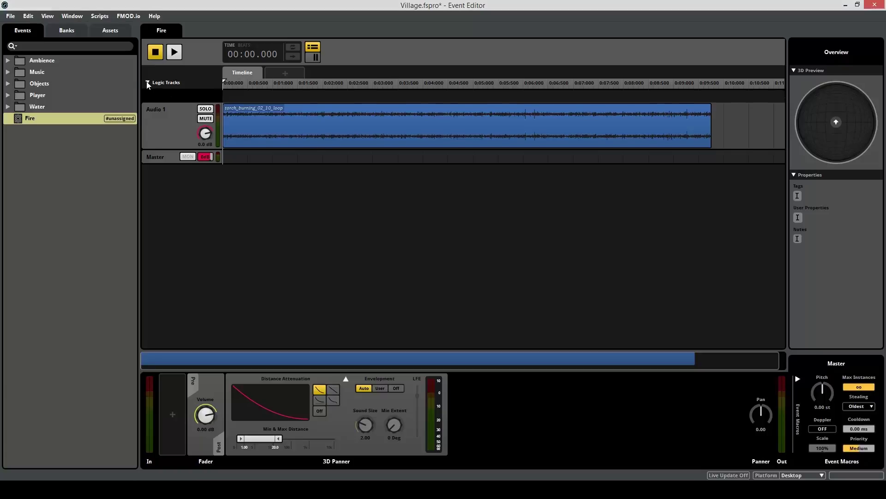
{"action": "right_click", "coordinate": [374, 94]}
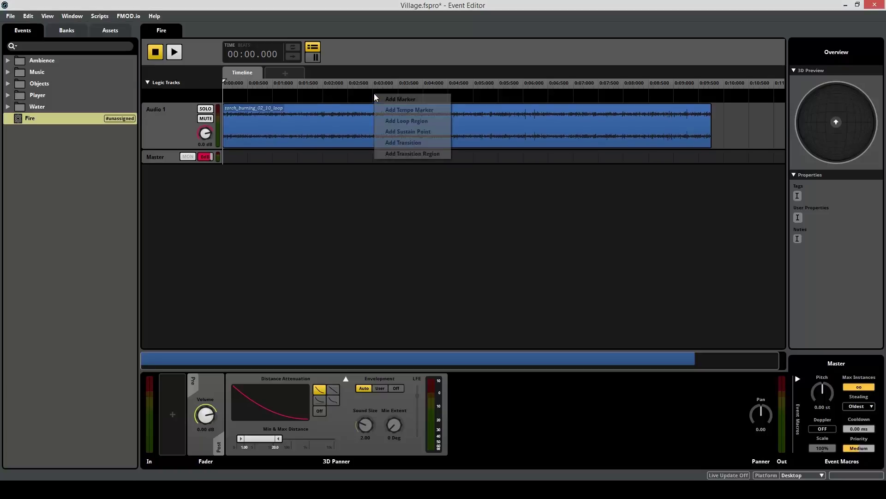
{"action": "left_click", "coordinate": [420, 122]}
{"action": "left_click_drag", "start_coordinate": [387, 96], "coordinate": [240, 103]}
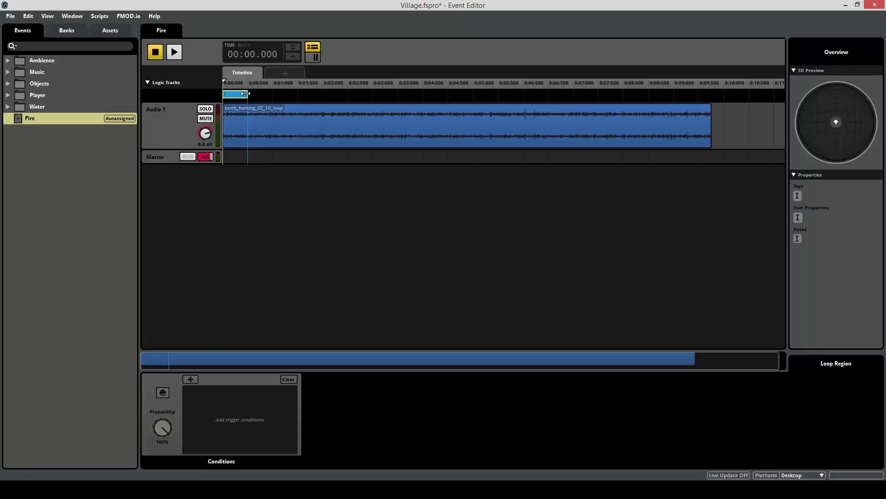
{"action": "mouse_move", "coordinate": [246, 95]}
{"action": "left_mouse_down"}
{"action": "mouse_move", "coordinate": [713, 93]}
{"action": "mouse_move", "coordinate": [652, 97]}
{"action": "mouse_move", "coordinate": [669, 98]}
{"action": "left_mouse_up"}
{"action": "double_click", "coordinate": [600, 129]}
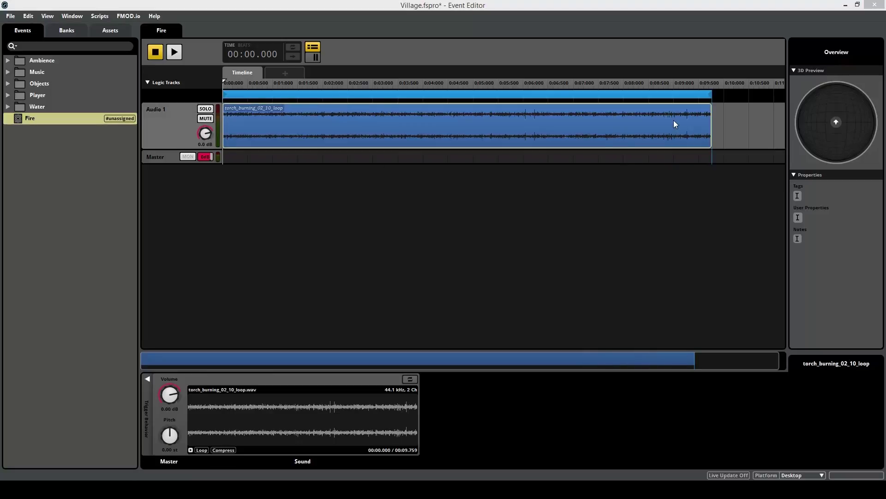
- Lower Audio 1 to -3 dB and play across the loop's end to confirm it wraps to 0:00
{"action": "left_click", "coordinate": [224, 93]}
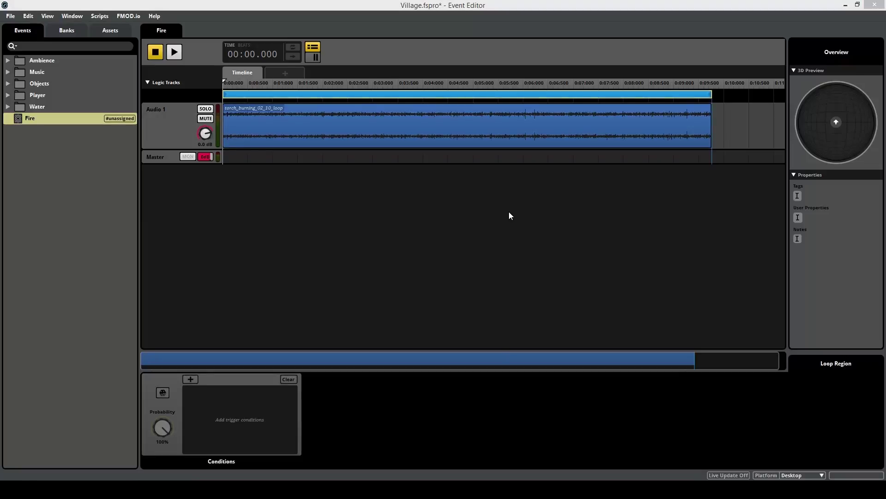
{"action": "left_click_drag", "start_coordinate": [205, 133], "coordinate": [205, 145]}
{"action": "left_click", "coordinate": [663, 85]}
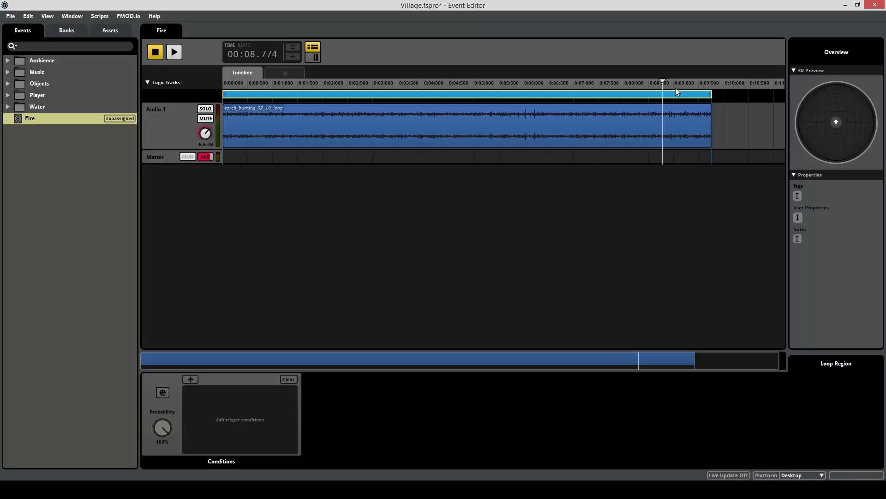
{"action": "key", "text": "space"}
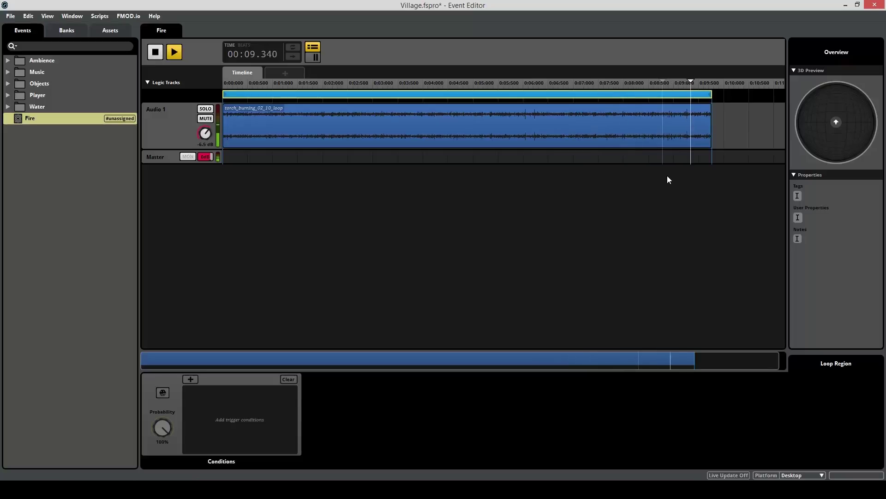
{"action": "left_click", "coordinate": [462, 139]}
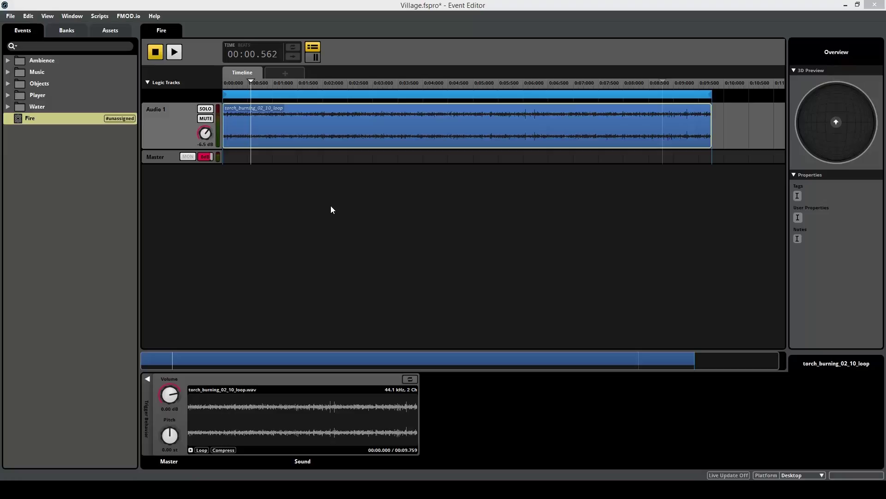
- Replace the old loop region with a new one spanning the whole torch clip, then scrub to test
{"action": "right_click", "coordinate": [334, 96]}
{"action": "left_click", "coordinate": [354, 127]}
{"action": "right_click", "coordinate": [355, 124]}
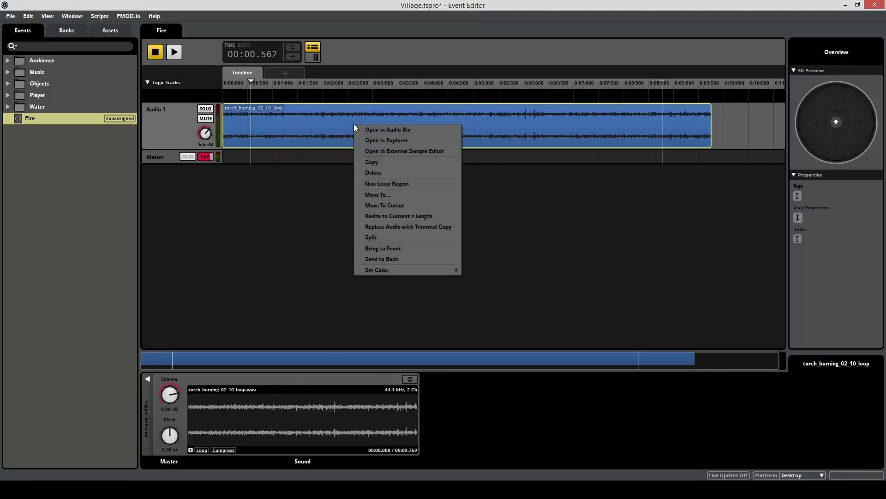
{"action": "left_click", "coordinate": [410, 184]}
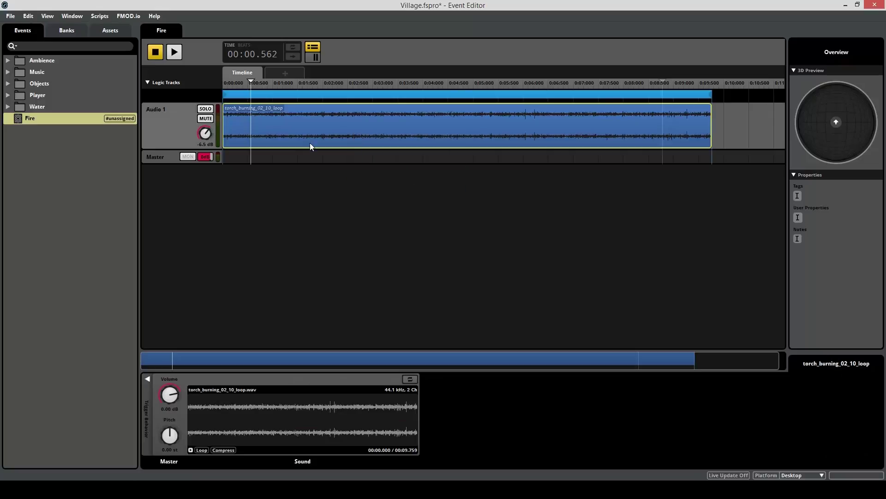
{"action": "key", "text": "space"}
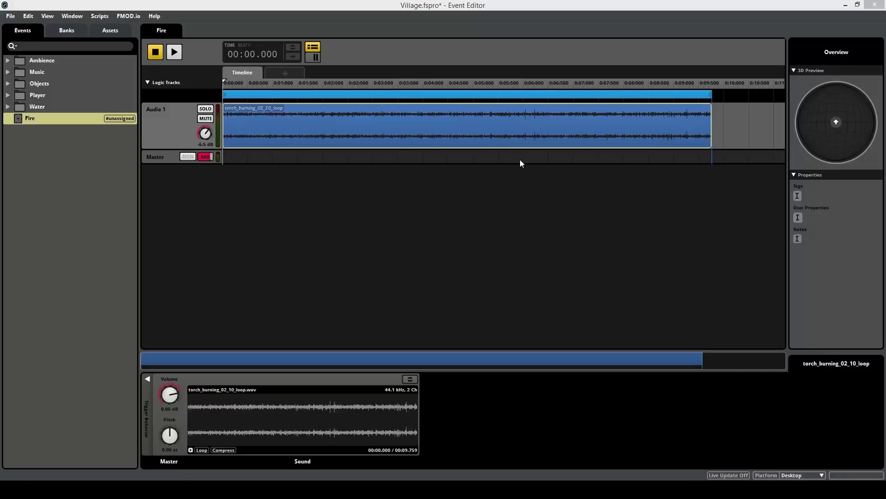
{"action": "left_click_drag", "start_coordinate": [284, 85], "coordinate": [653, 85]}
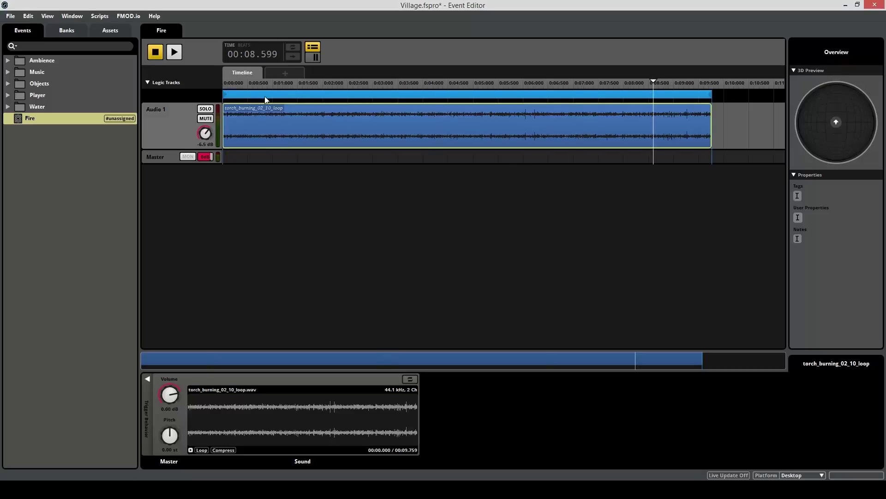
{"action": "left_click_drag", "start_coordinate": [254, 86], "coordinate": [219, 83]}
- Expand the torch clip's Trigger Behavior settings and raise its Start Offset to 45%
{"action": "left_click", "coordinate": [148, 379]}
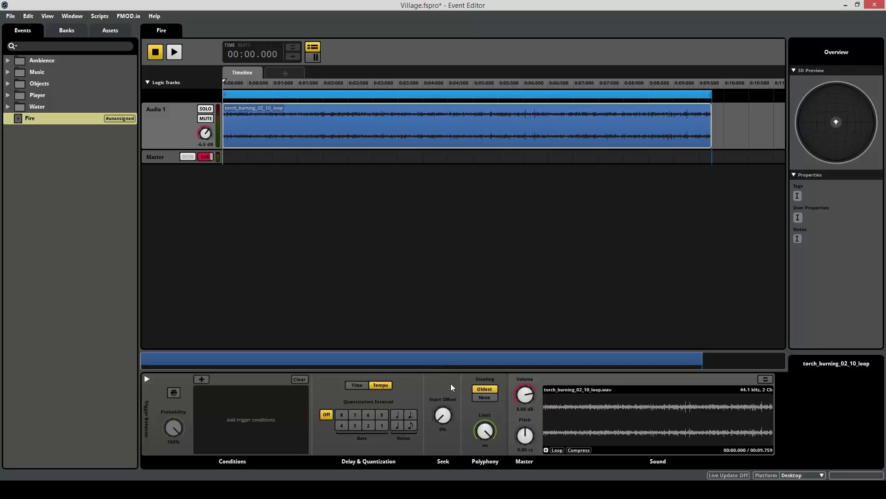
{"action": "mouse_move", "coordinate": [447, 422]}
{"action": "left_mouse_down"}
{"action": "mouse_move", "coordinate": [447, 388]}
{"action": "mouse_move", "coordinate": [452, 421]}
{"action": "left_mouse_up"}
{"action": "left_click_drag", "start_coordinate": [404, 83], "coordinate": [412, 85]}
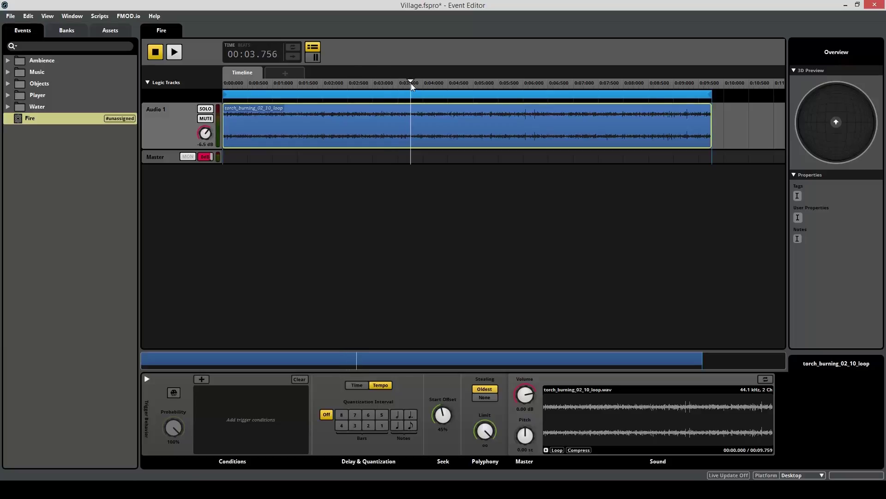
- Add a Random modulator at 50% to the clip's 45% Start Offset, then show Fire's master properties
{"action": "right_click", "coordinate": [441, 417]}
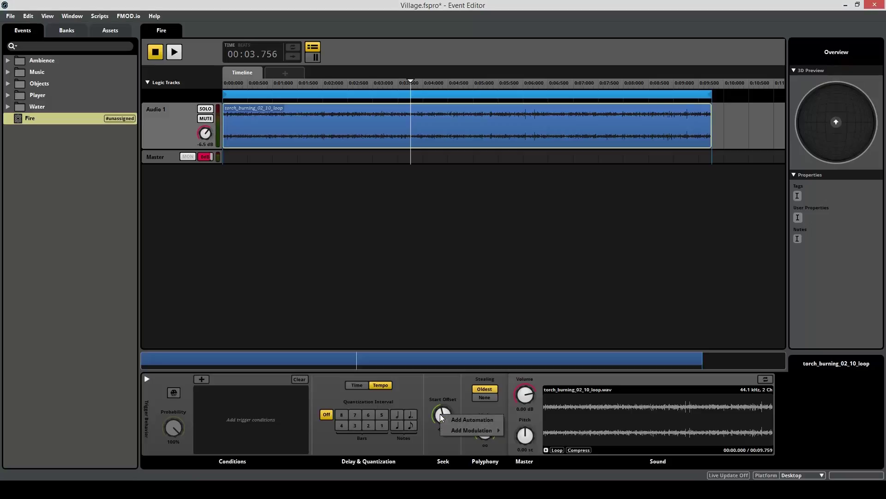
{"action": "mouse_move", "coordinate": [471, 430]}
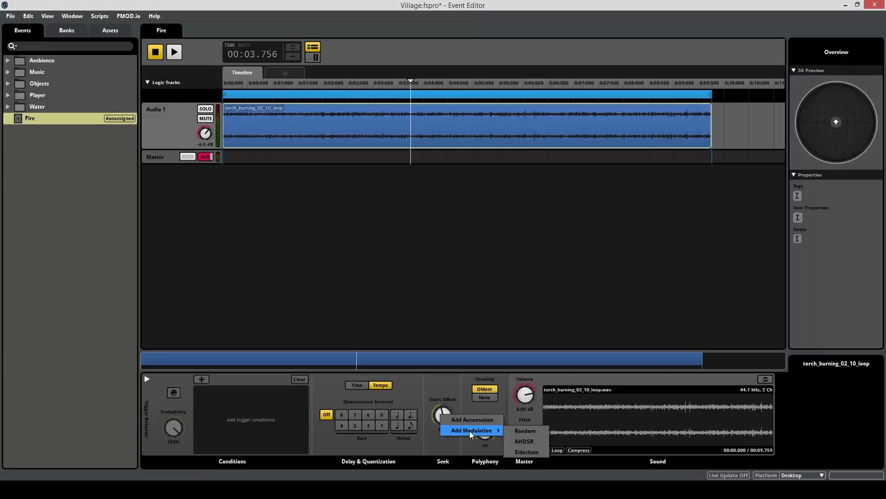
{"action": "left_click", "coordinate": [525, 432]}
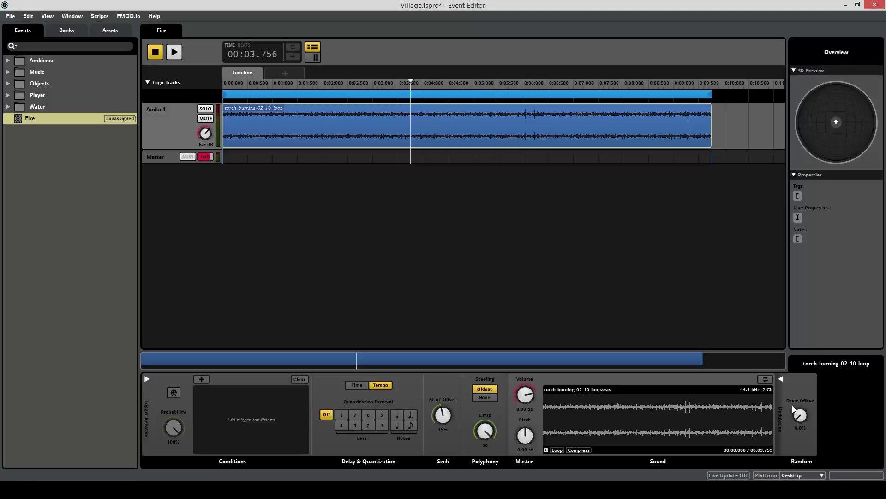
{"action": "mouse_move", "coordinate": [802, 408]}
{"action": "left_mouse_down"}
{"action": "mouse_move", "coordinate": [781, 428]}
{"action": "mouse_move", "coordinate": [800, 420]}
{"action": "mouse_move", "coordinate": [800, 398]}
{"action": "left_mouse_up"}
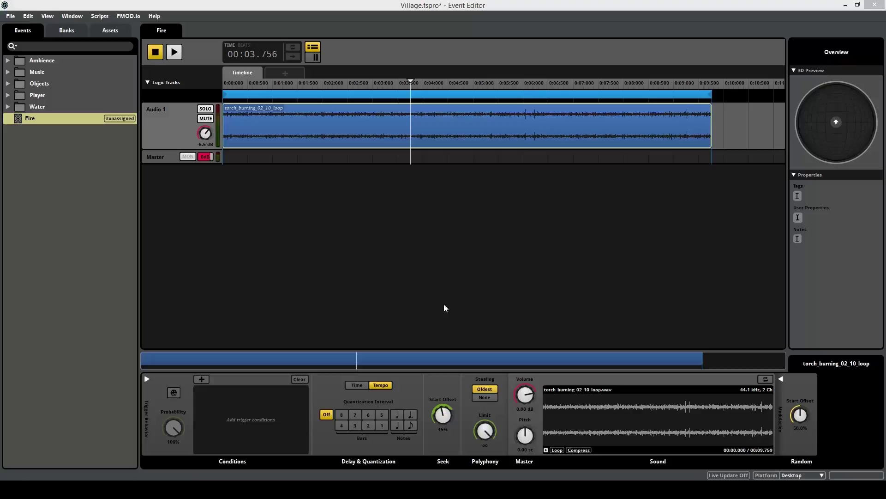
{"action": "left_click", "coordinate": [414, 307]}
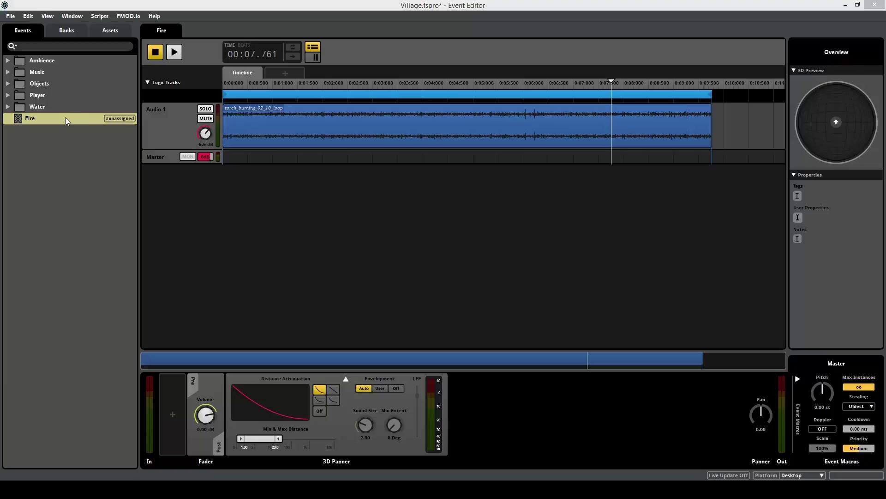
- Assign the Fire event to Master Bank and check it in the Banks list
{"action": "right_click", "coordinate": [34, 118]}
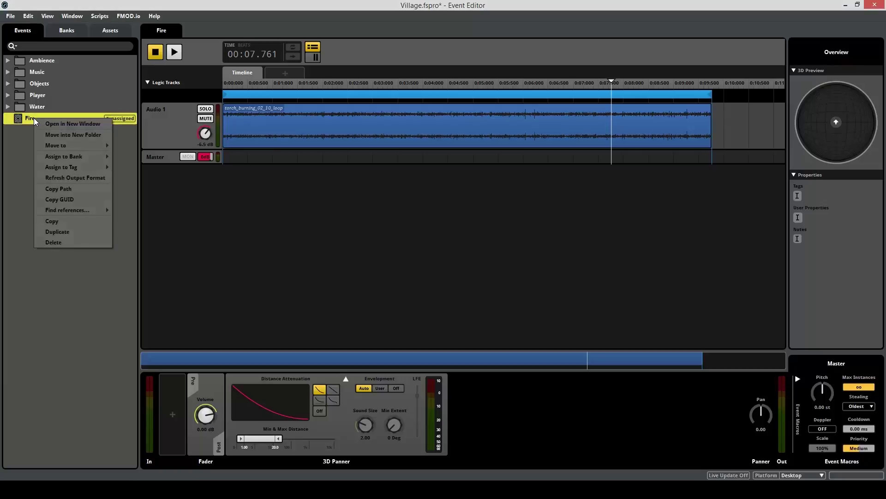
{"action": "mouse_move", "coordinate": [85, 156]}
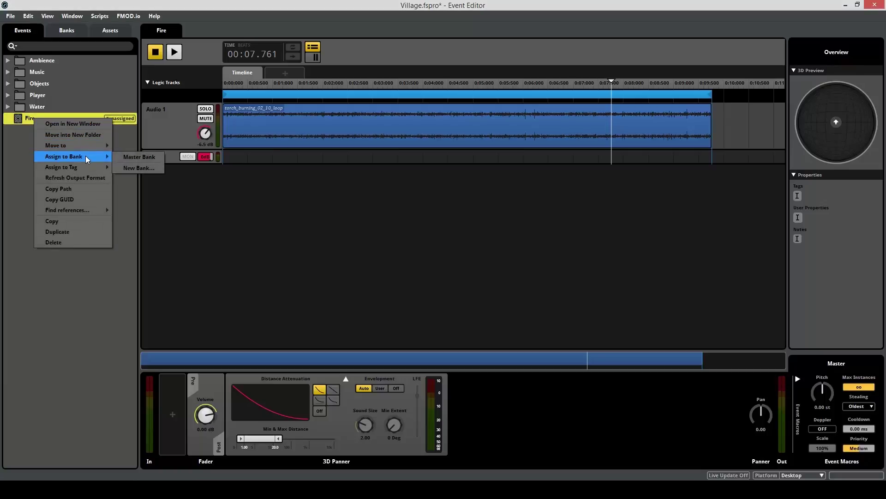
{"action": "left_click", "coordinate": [121, 155]}
{"action": "left_click", "coordinate": [53, 30]}
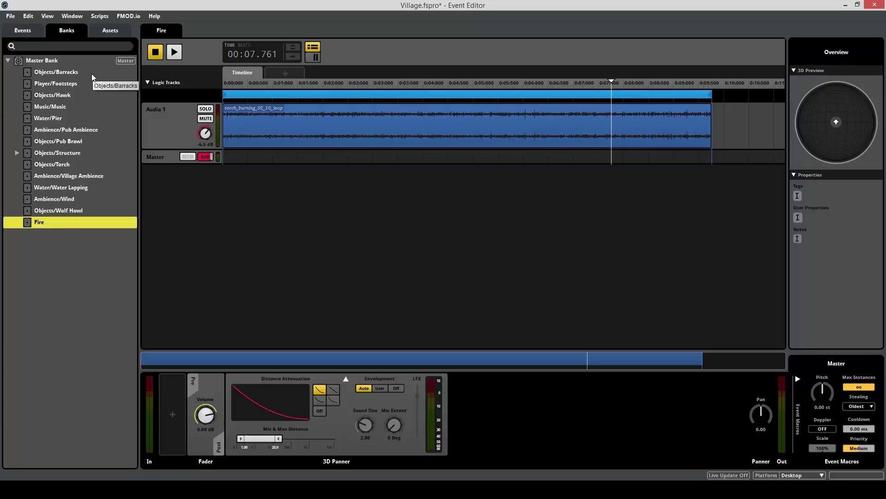
{"action": "left_click", "coordinate": [77, 61]}
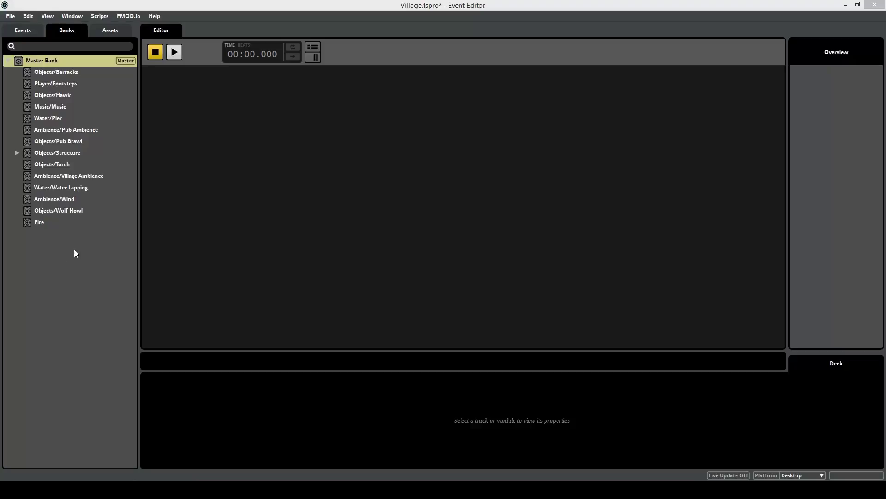
- Create a temporary bank named Bank A, then delete it again
{"action": "left_click", "coordinate": [52, 247]}
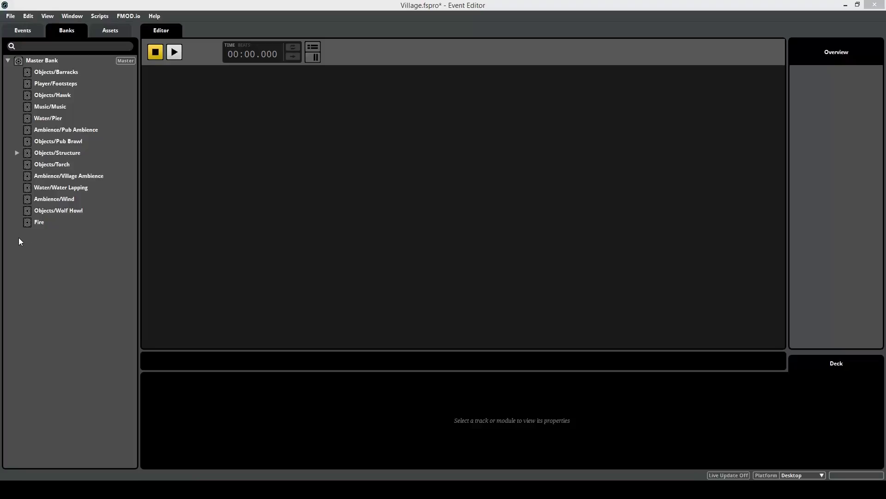
{"action": "right_click", "coordinate": [19, 239]}
{"action": "left_click", "coordinate": [34, 242]}
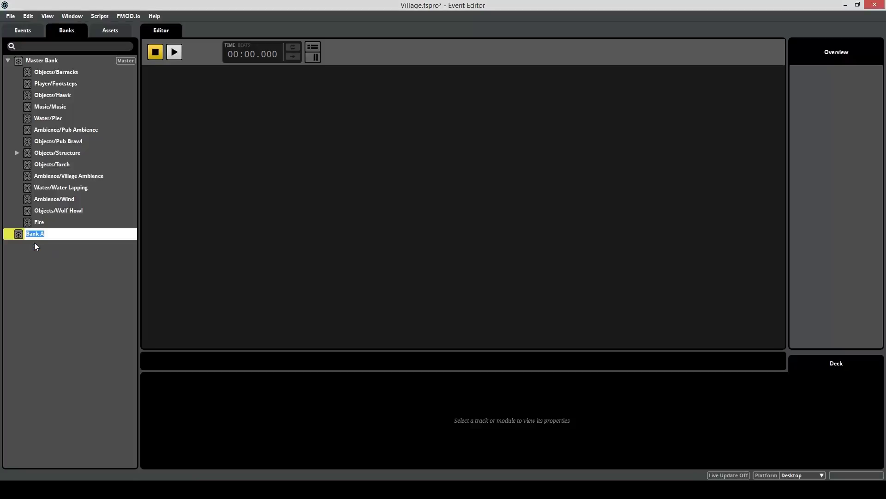
{"action": "left_click", "coordinate": [61, 249]}
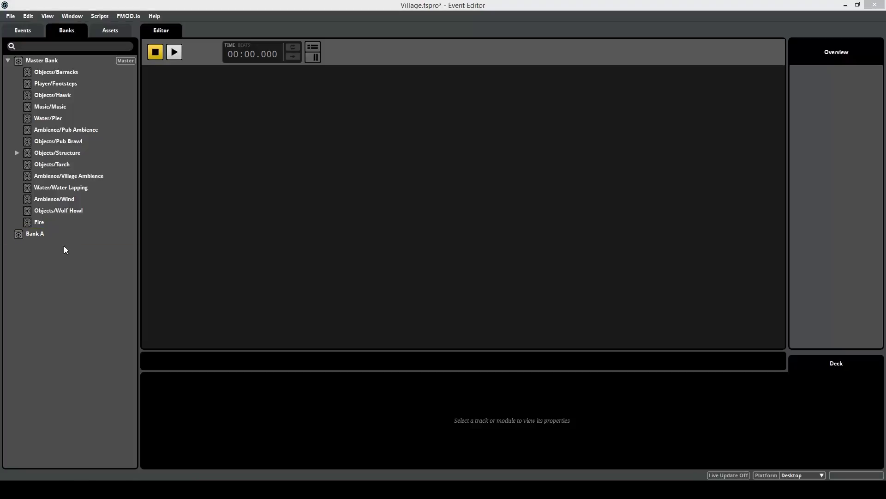
{"action": "right_click", "coordinate": [43, 234]}
{"action": "left_click", "coordinate": [83, 314]}
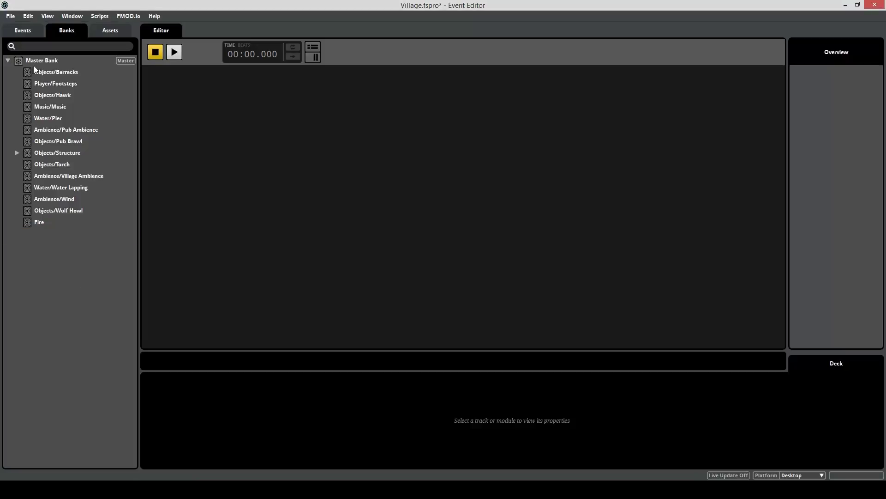
{"action": "left_click", "coordinate": [15, 66]}
- Save the Village project and build its banks
{"action": "key", "text": "ctrl+s"}
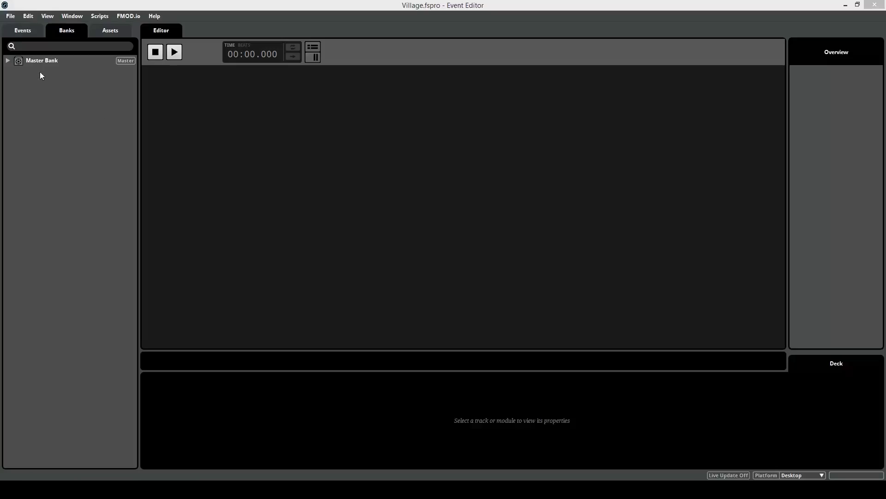
{"action": "left_click", "coordinate": [10, 16]}
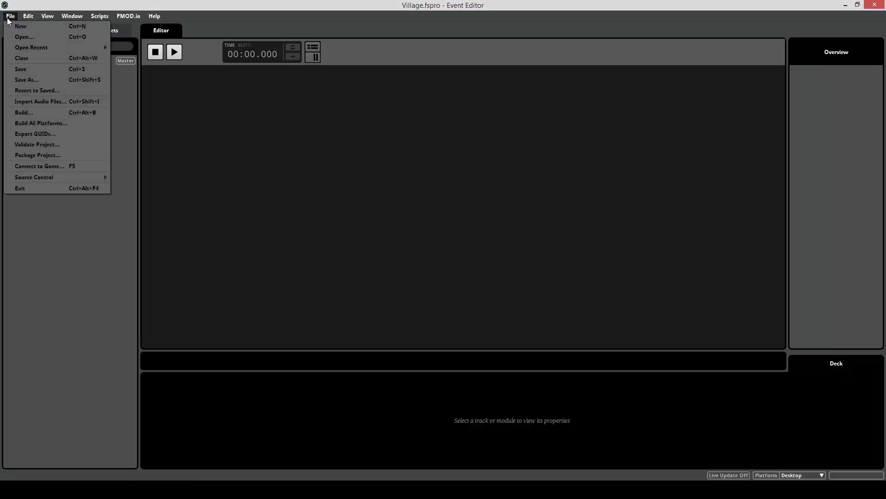
{"action": "left_click", "coordinate": [38, 113]}
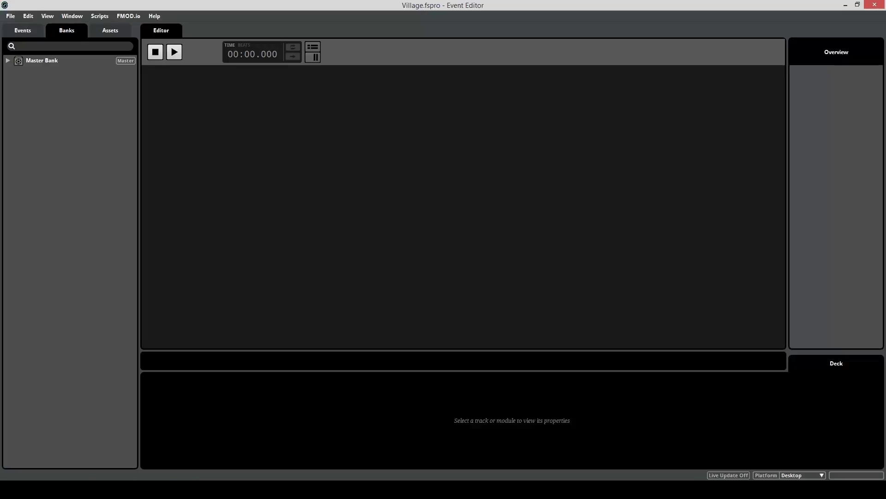
{"action": "key", "text": "alt+Tab"}
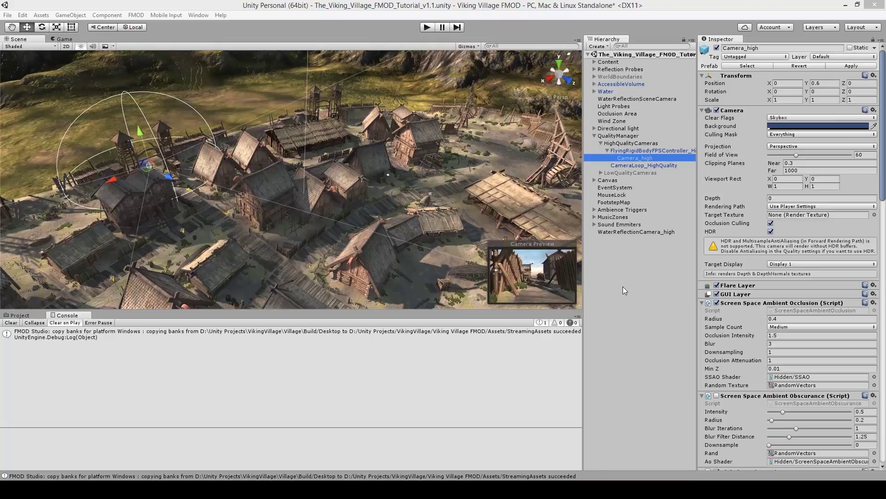
- Fly the scene view into the village and select the prop_torch_01 torch
{"action": "left_click_drag", "start_coordinate": [258, 217], "coordinate": [216, 223]}
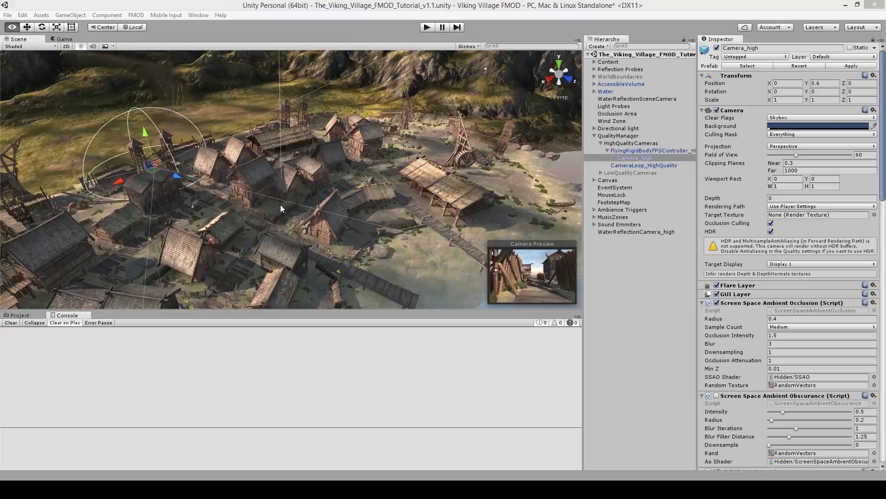
{"action": "left_click_drag", "start_coordinate": [280, 204], "coordinate": [175, 146]}
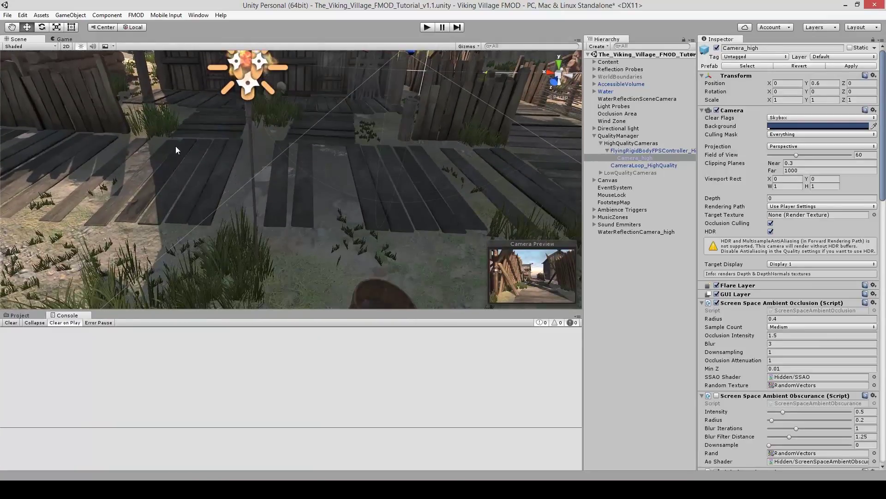
{"action": "scroll", "coordinate": [232, 109], "scroll_direction": "down", "scroll_amount": 3}
{"action": "left_click", "coordinate": [250, 90]}
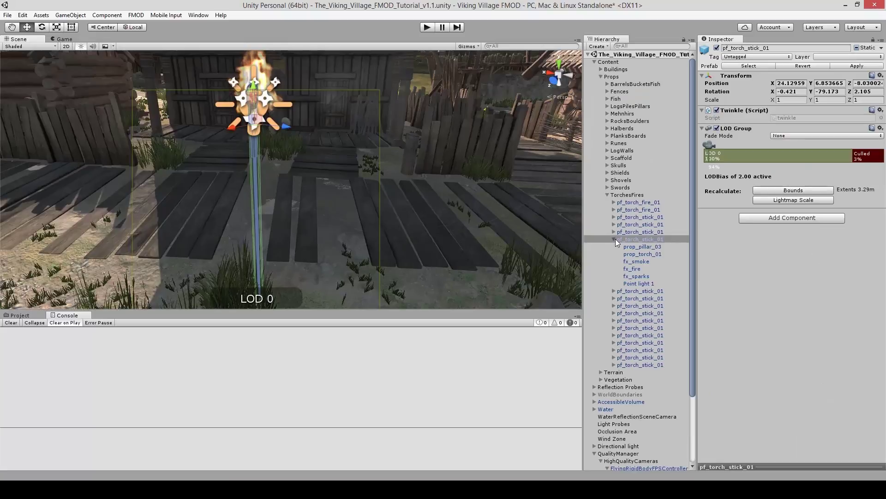
{"action": "left_click", "coordinate": [636, 254]}
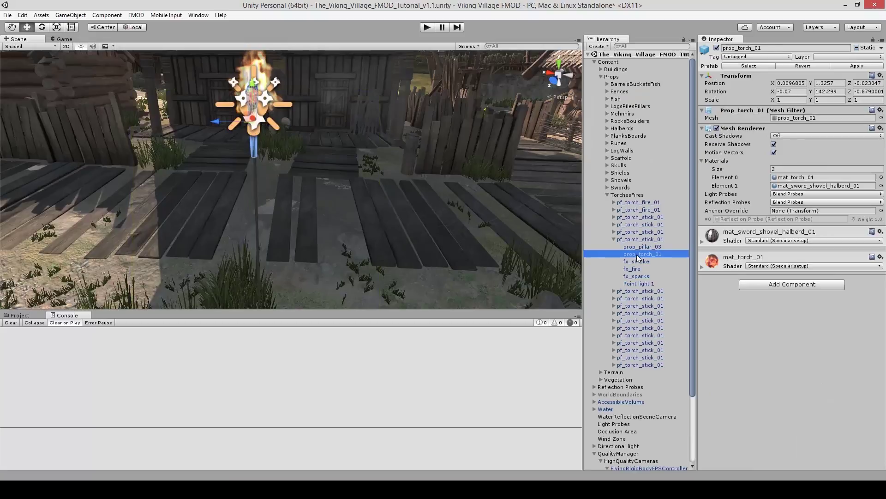
{"action": "left_click_drag", "start_coordinate": [467, 223], "coordinate": [474, 221]}
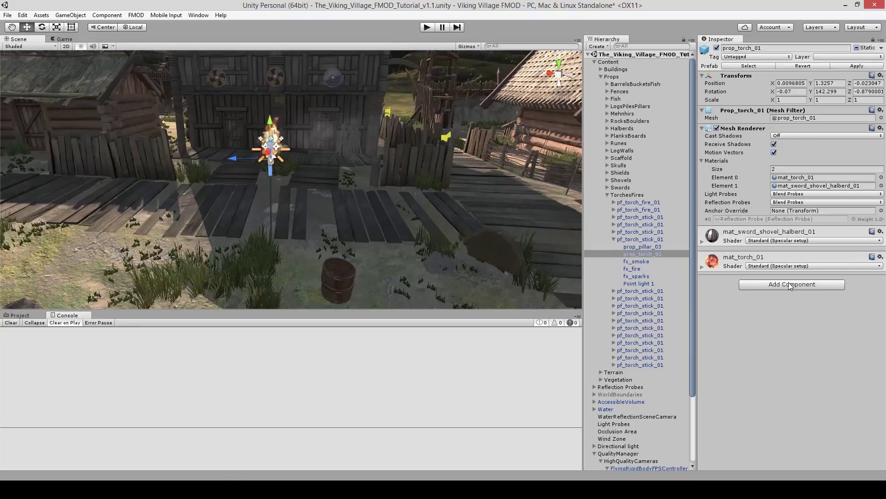
- Add an FMOD Studio Event Emitter component to the torch by searching 'fmod'
{"action": "left_click", "coordinate": [788, 284]}
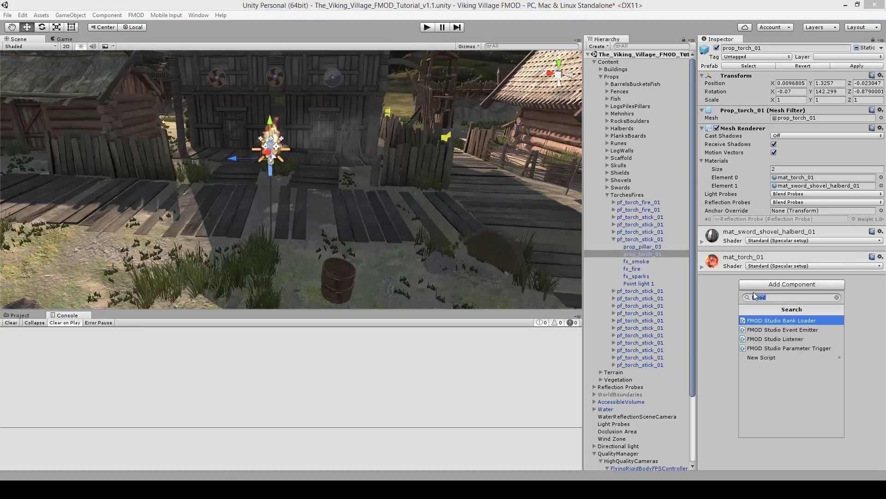
{"action": "type", "text": "fmod"}
{"action": "key", "text": "Down"}
{"action": "key", "text": "Return"}
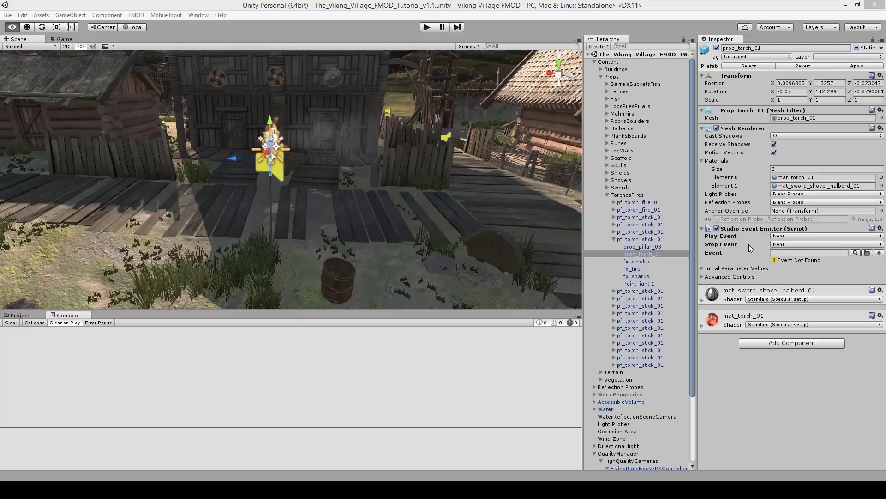
- Set the emitter to play event:/Objects/Torch on Object Start, with Stop Event None
{"action": "left_click", "coordinate": [781, 238]}
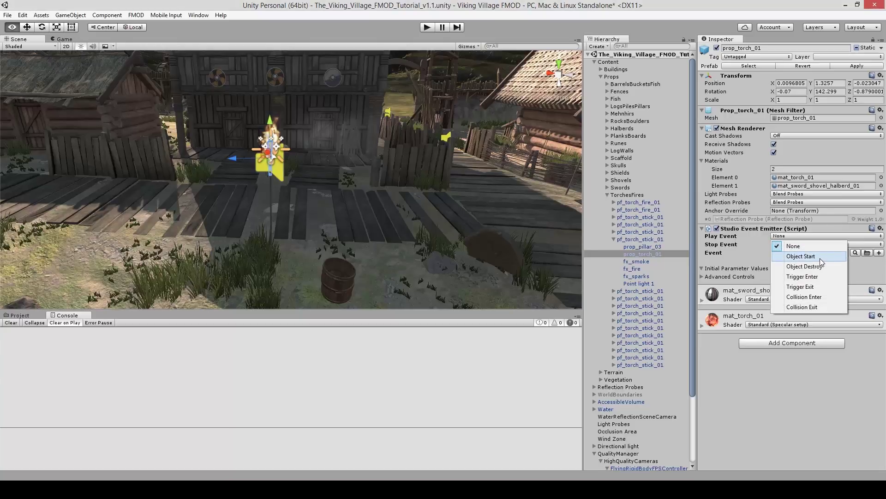
{"action": "left_click", "coordinate": [804, 257]}
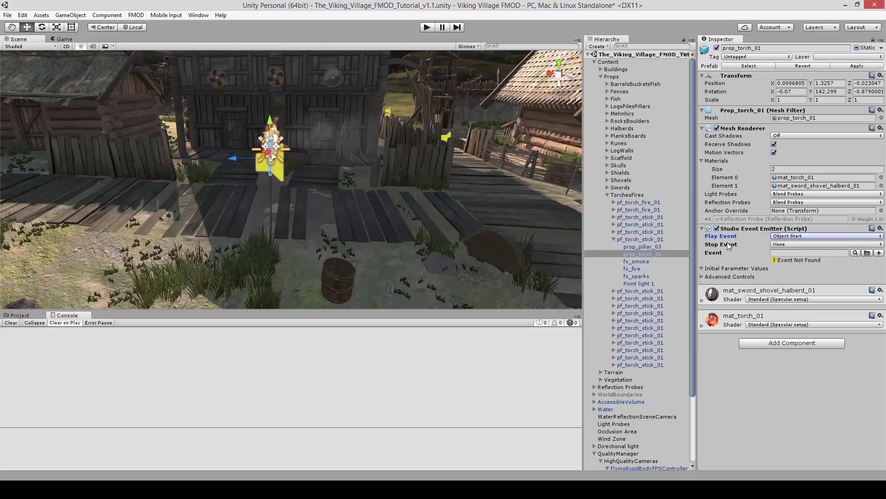
{"action": "left_click", "coordinate": [785, 244]}
{"action": "left_click", "coordinate": [793, 246]}
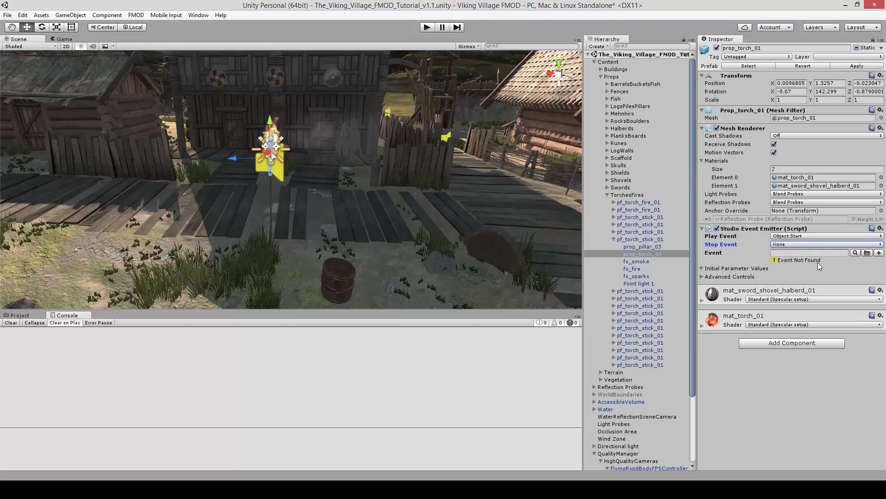
{"action": "left_click", "coordinate": [856, 253]}
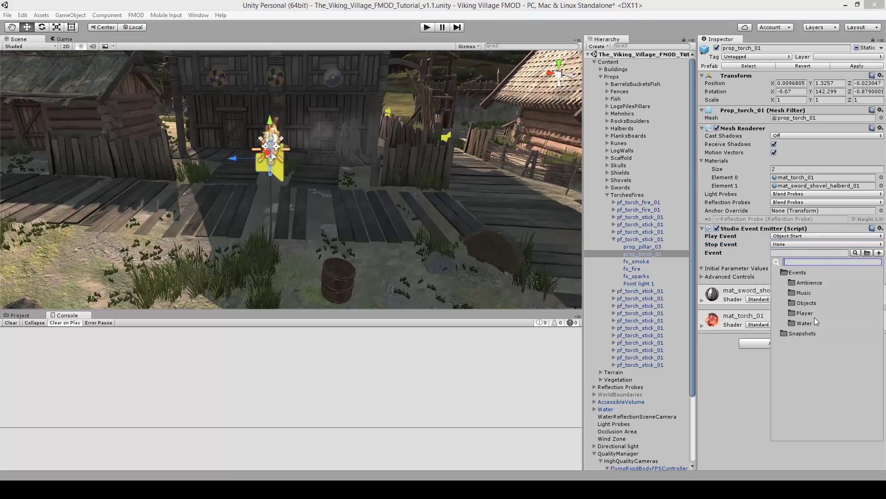
{"action": "left_click", "coordinate": [814, 303]}
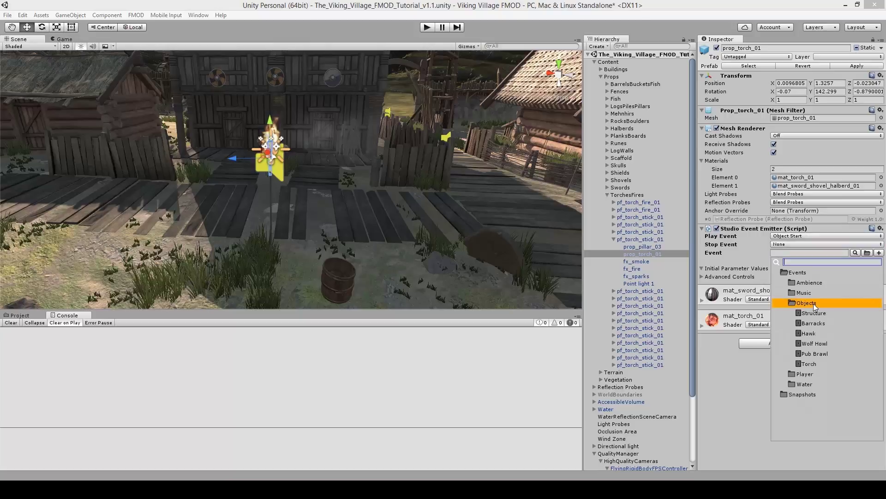
{"action": "double_click", "coordinate": [821, 363]}
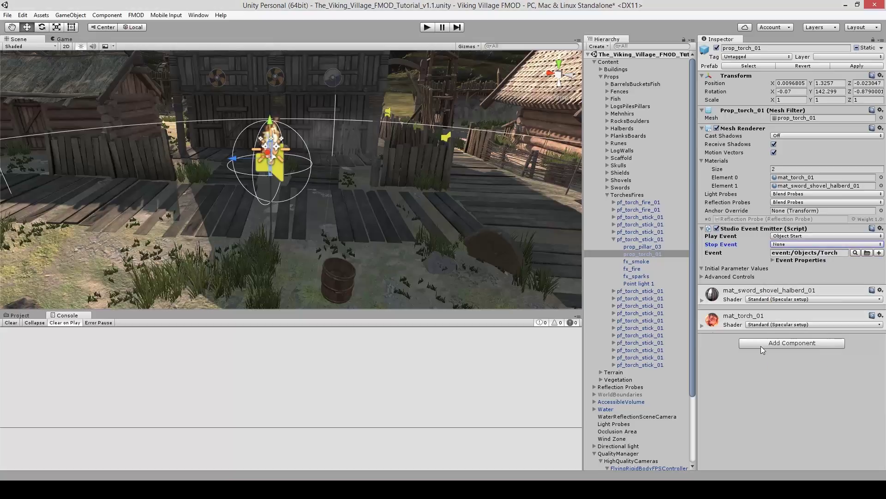
- Frame prop_torch_01 with F, then orbit and zoom onto its emitter range spheres
{"action": "double_click", "coordinate": [650, 254]}
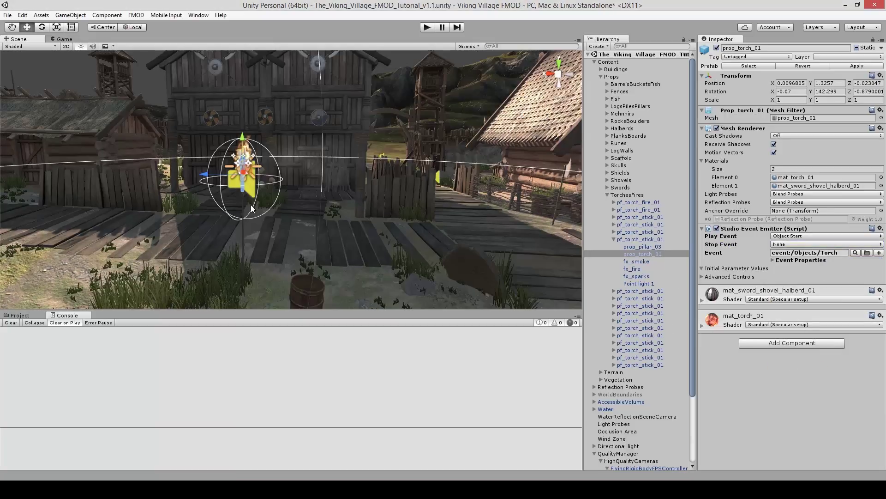
{"action": "left_click_drag", "start_coordinate": [359, 234], "coordinate": [356, 231]}
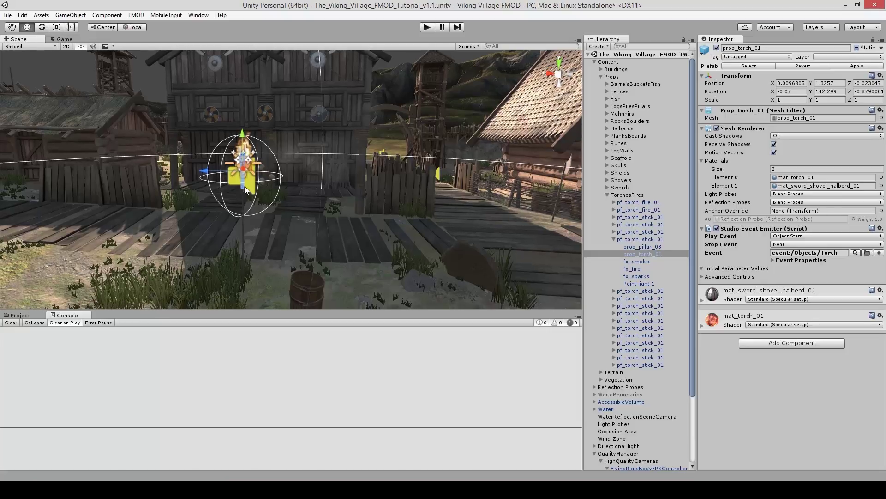
{"action": "left_click_drag", "start_coordinate": [253, 176], "coordinate": [273, 198]}
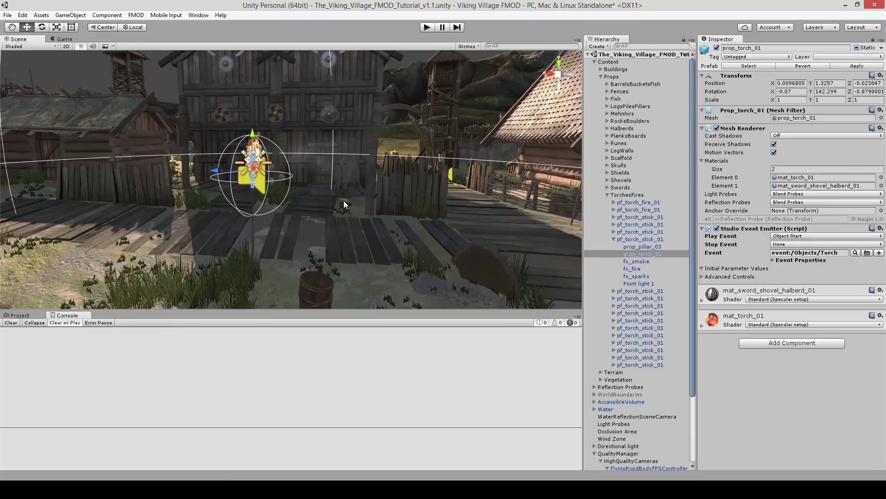
{"action": "left_click_drag", "start_coordinate": [348, 203], "coordinate": [335, 205]}
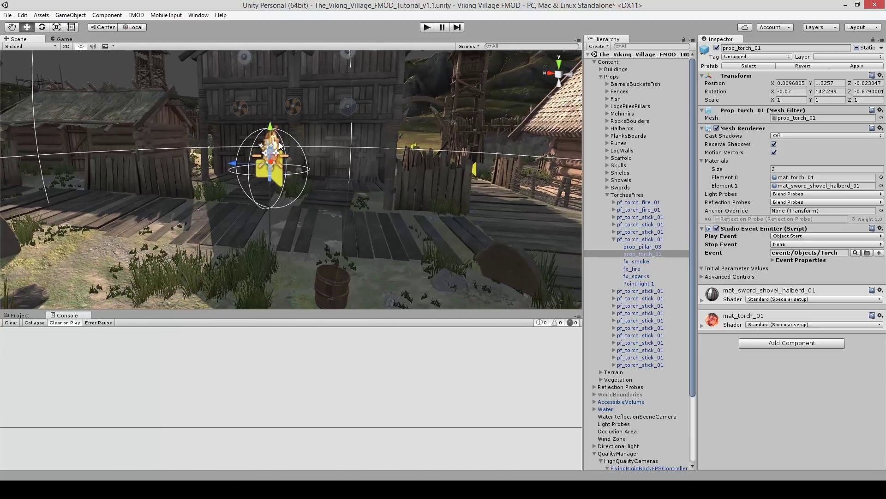
{"action": "left_click_drag", "start_coordinate": [387, 241], "coordinate": [368, 238]}
{"action": "key", "text": "f"}
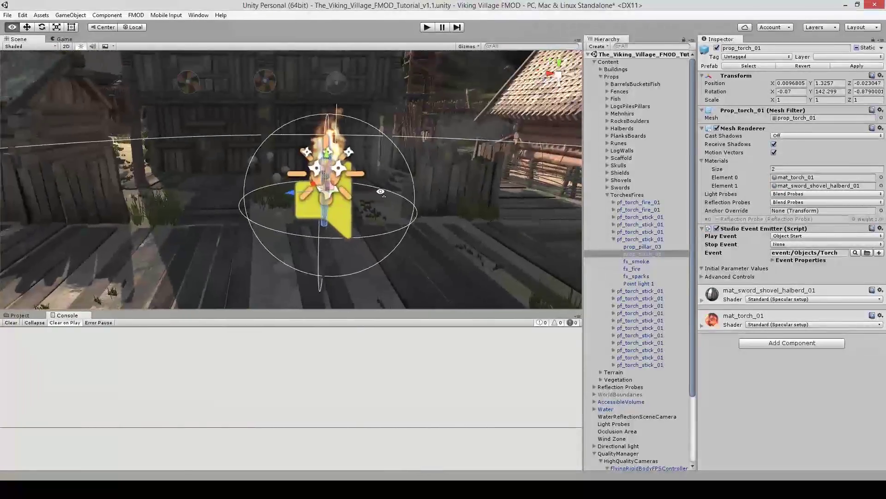
{"action": "left_click_drag", "start_coordinate": [403, 165], "coordinate": [254, 175]}
{"action": "scroll", "coordinate": [254, 174], "scroll_direction": "up", "scroll_amount": 5}
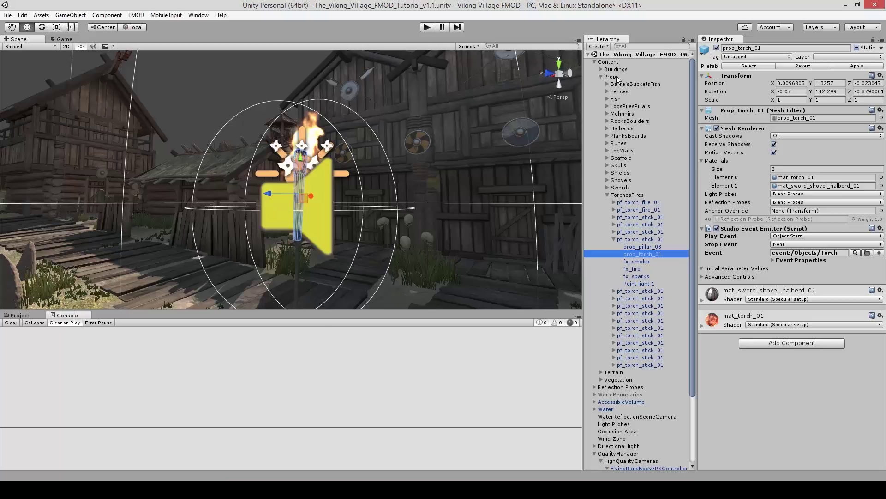
- Expand QualityManager > HighQualityCameras and select Camera_high to show its ambience emitters
{"action": "left_click", "coordinate": [595, 63]}
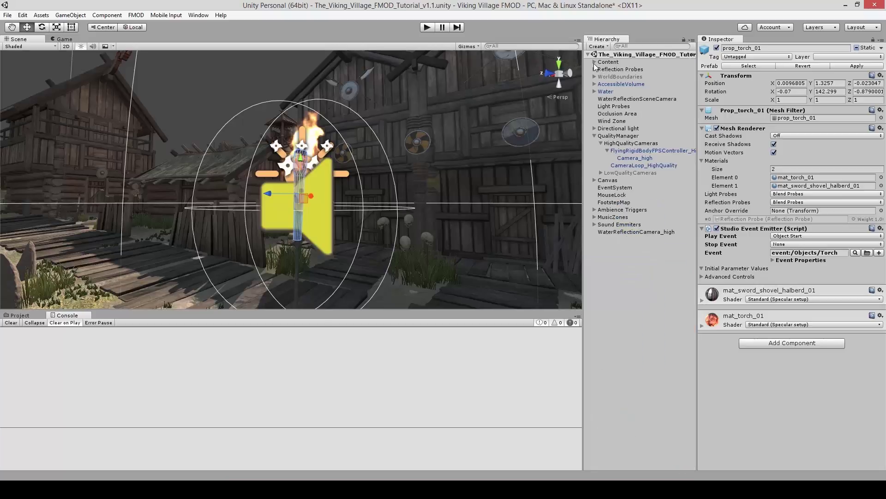
{"action": "left_click", "coordinate": [629, 138]}
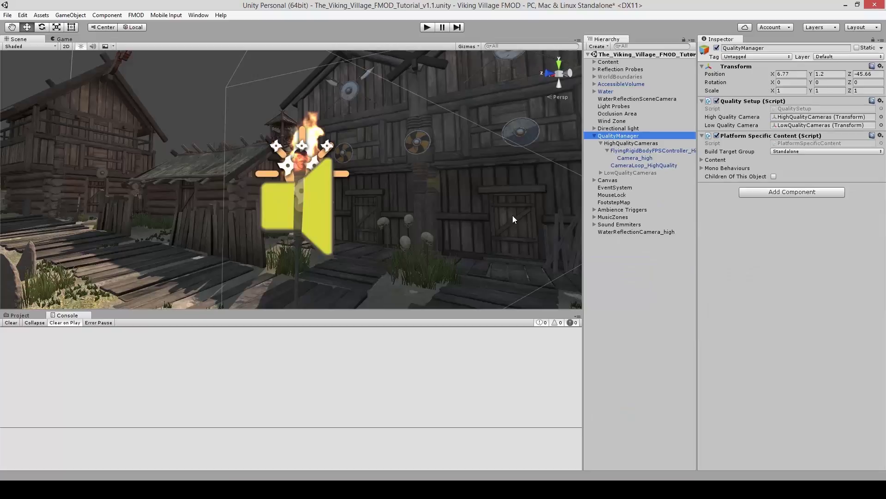
{"action": "left_click", "coordinate": [633, 144]}
{"action": "left_click", "coordinate": [638, 151]}
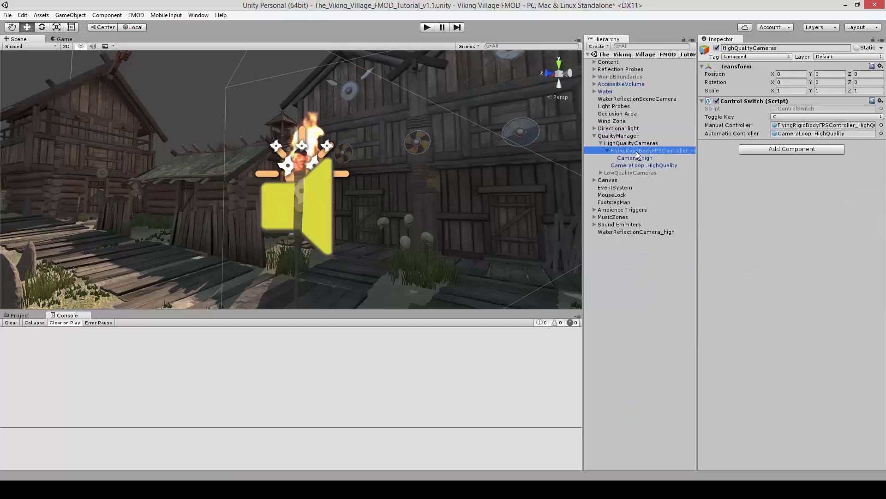
{"action": "left_click", "coordinate": [642, 158]}
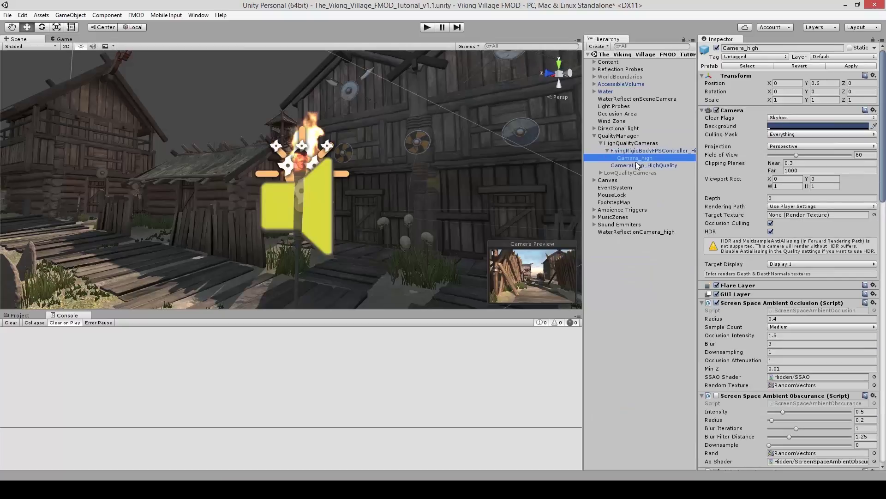
{"action": "key", "text": "alt"}
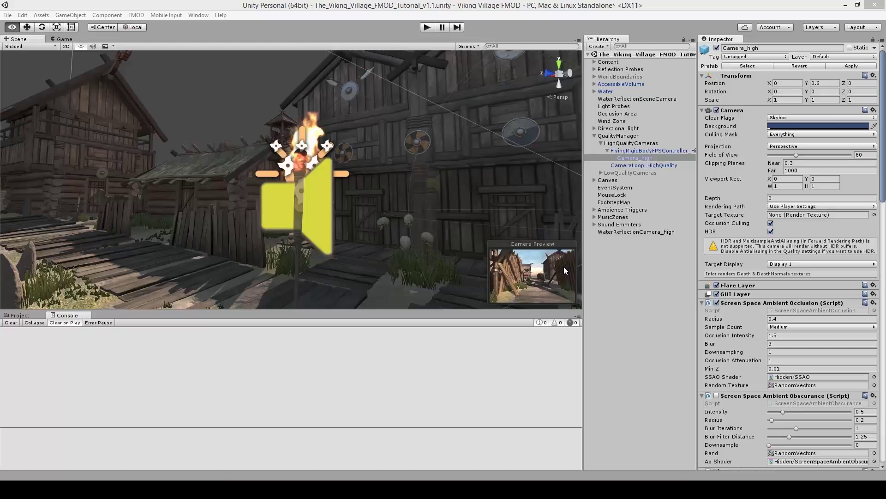
{"action": "scroll", "coordinate": [808, 369], "scroll_direction": "down", "scroll_amount": 20}
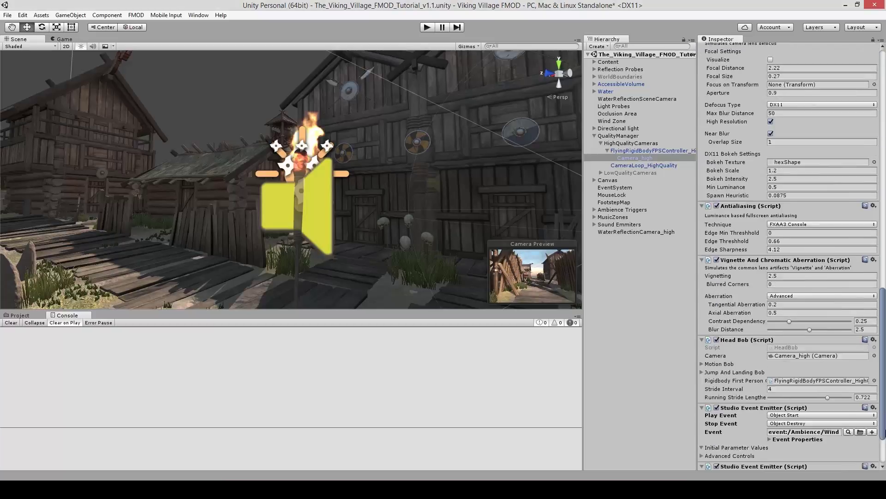
- Add an FMOD Studio Listener component to Camera_high and frame the camera
{"action": "left_click", "coordinate": [829, 462]}
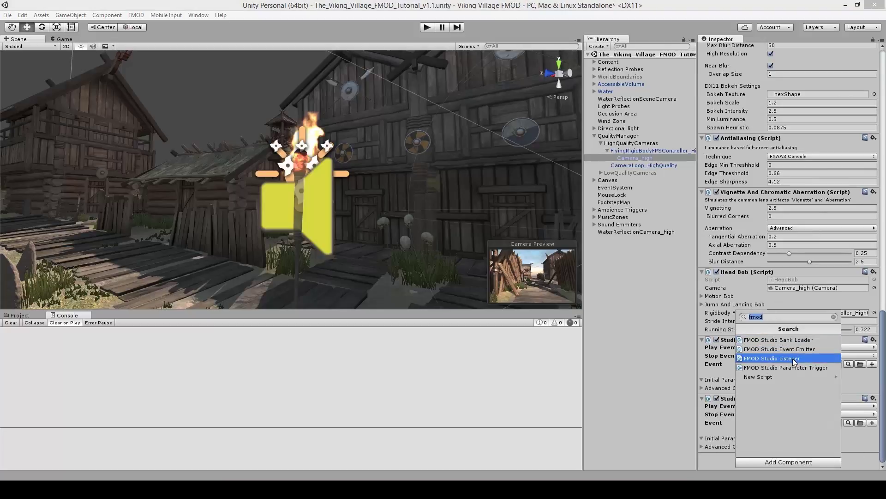
{"action": "left_click", "coordinate": [795, 361]}
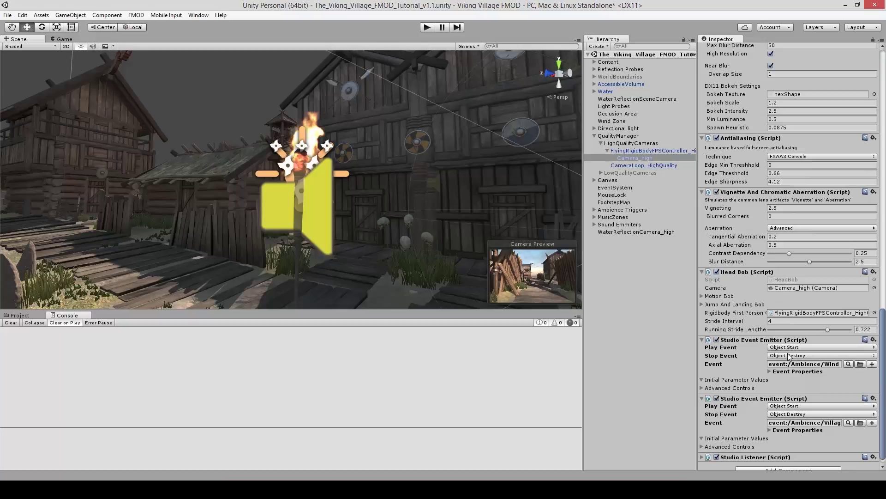
{"action": "key", "text": "f"}
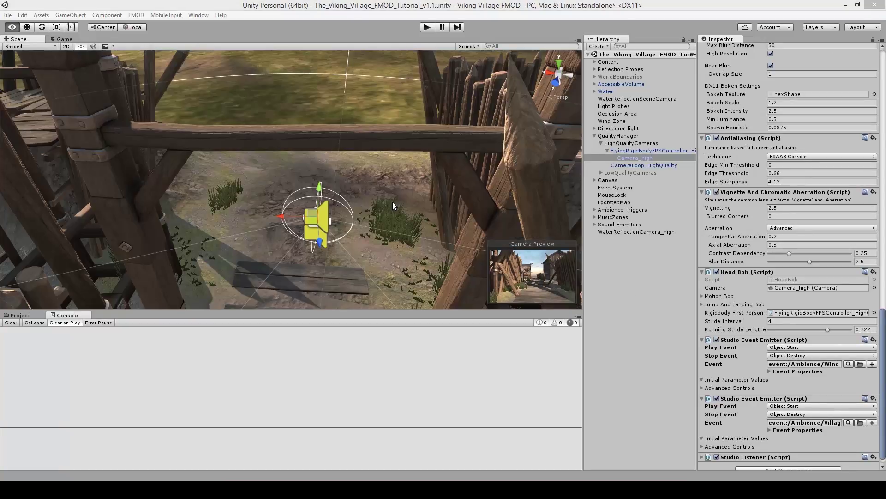